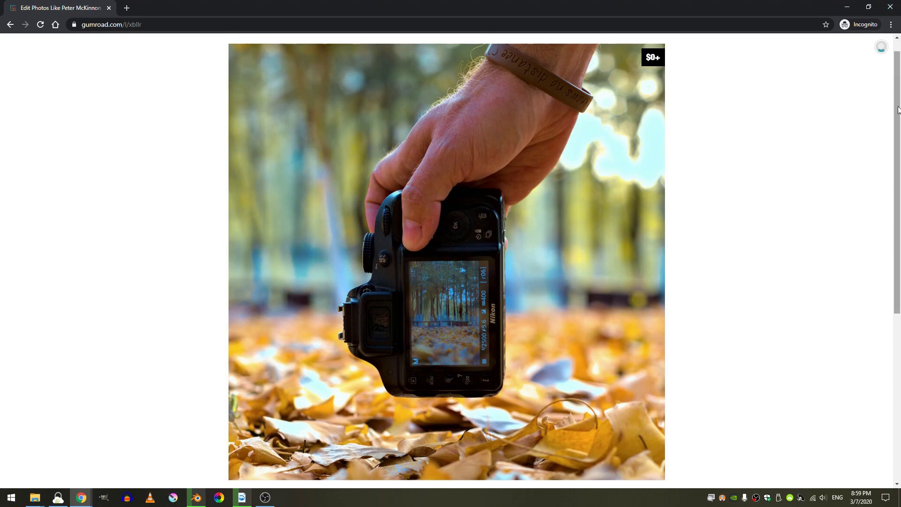
# - Look through the Edit Photos Like Peter McKinnon Tutorial Materials page, from the cover photo to the pricing and contents description
pyautogui.moveTo(900, 107); pyautogui.dragTo(899, 272)
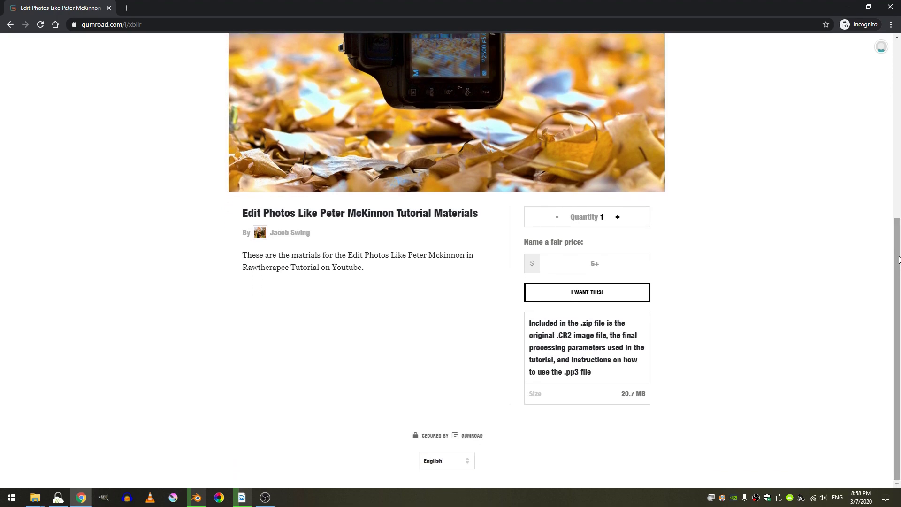
pyautogui.moveTo(900, 254); pyautogui.dragTo(899, 63)
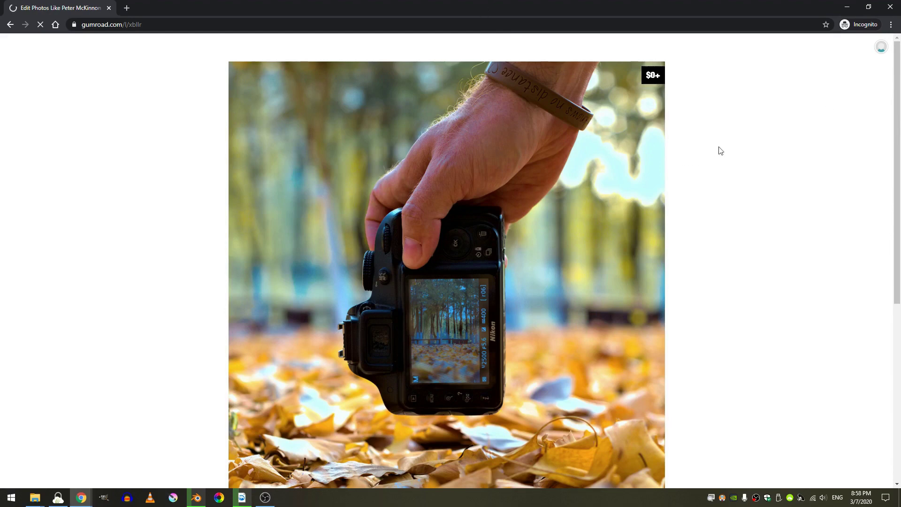
pyautogui.moveTo(900, 61); pyautogui.dragTo(900, 107)
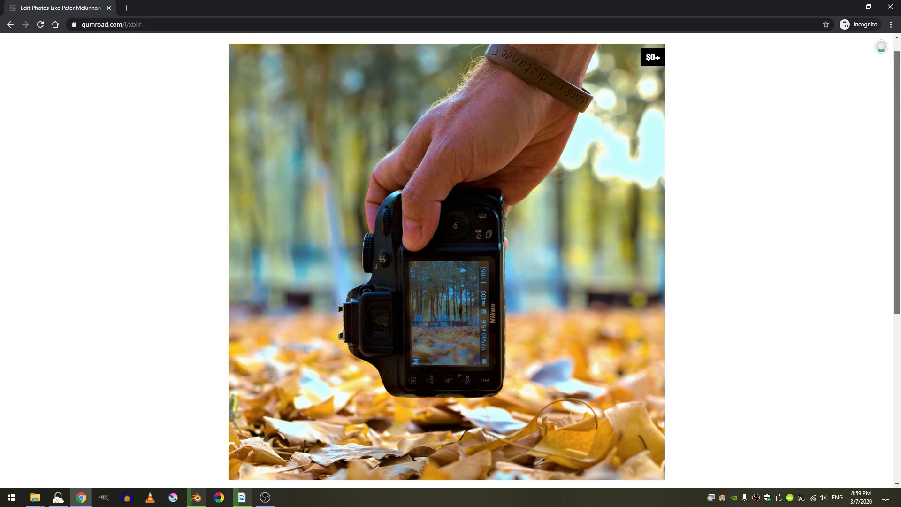
pyautogui.moveTo(900, 107); pyautogui.dragTo(900, 274)
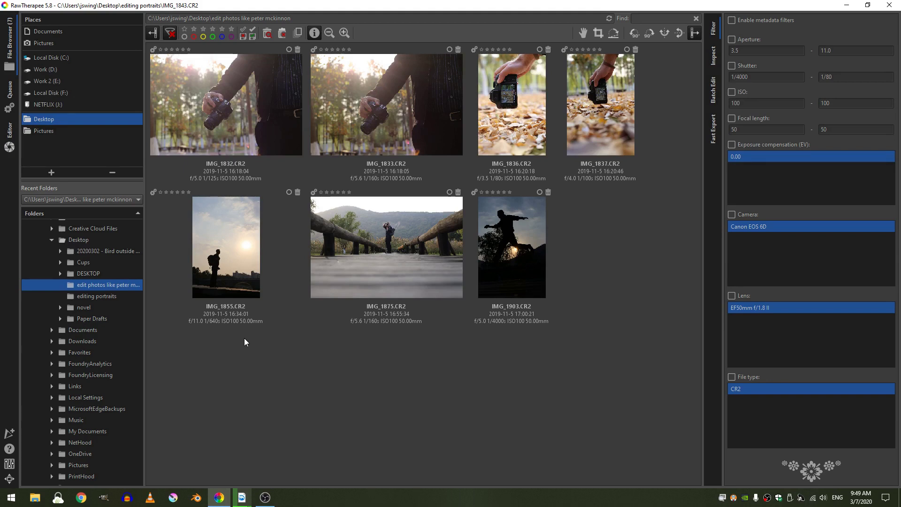
# - Switch to RawTherapee, preview the candidate photos in the folder and open IMG_1837.CR2 for editing
pyautogui.click(528, 253)
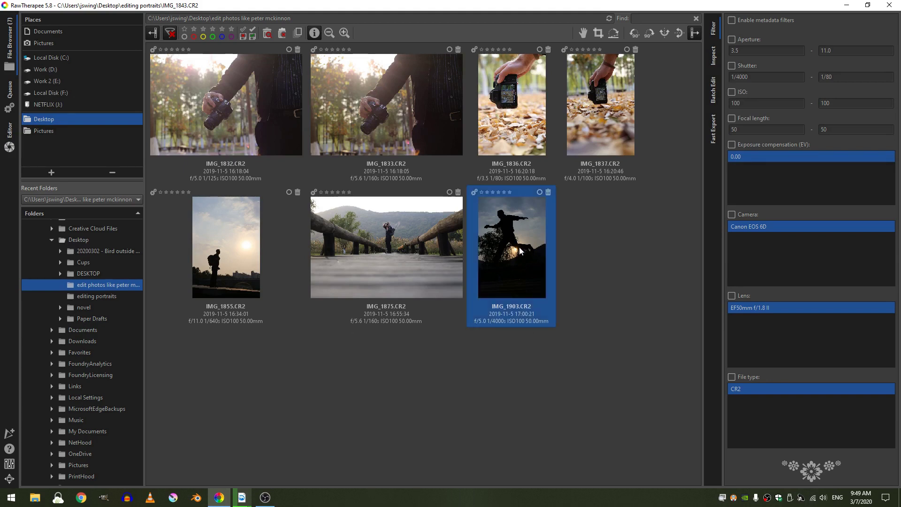
pyautogui.click(240, 272)
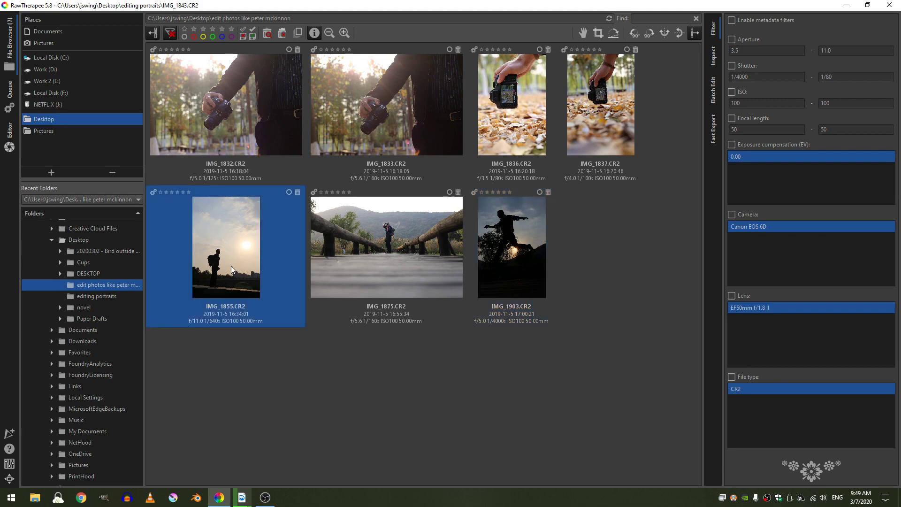
pyautogui.click(408, 240)
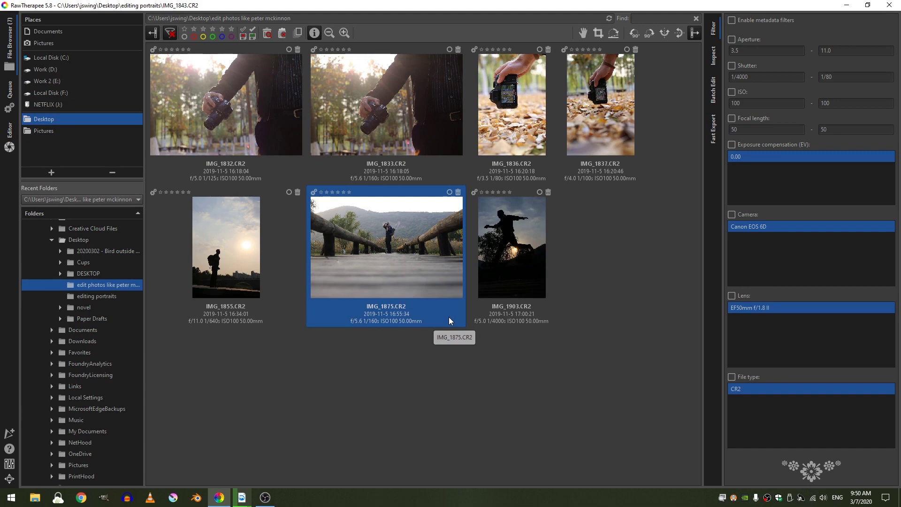
pyautogui.click(603, 108)
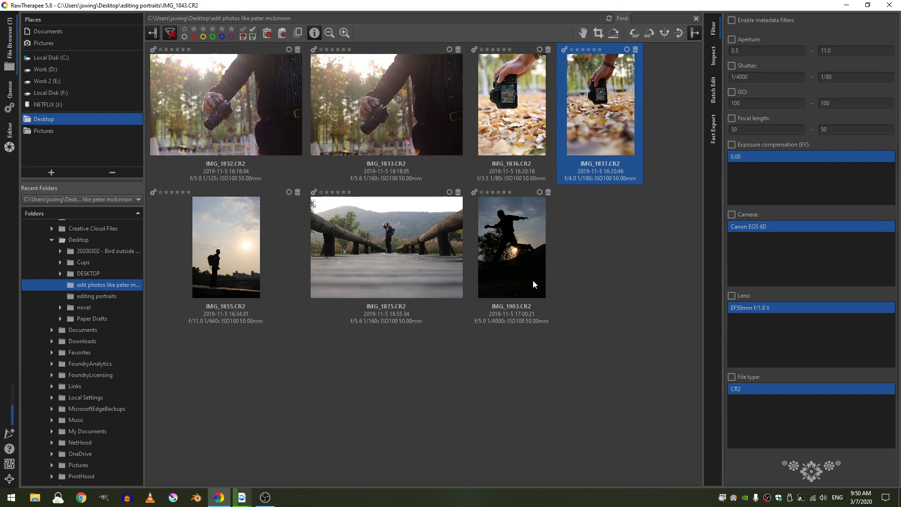
pyautogui.doubleClick(602, 123)
# - Enable Crop and straighten the photo along the camera's lower edge, setting the rotation to -4.55 degrees
pyautogui.click(777, 52)
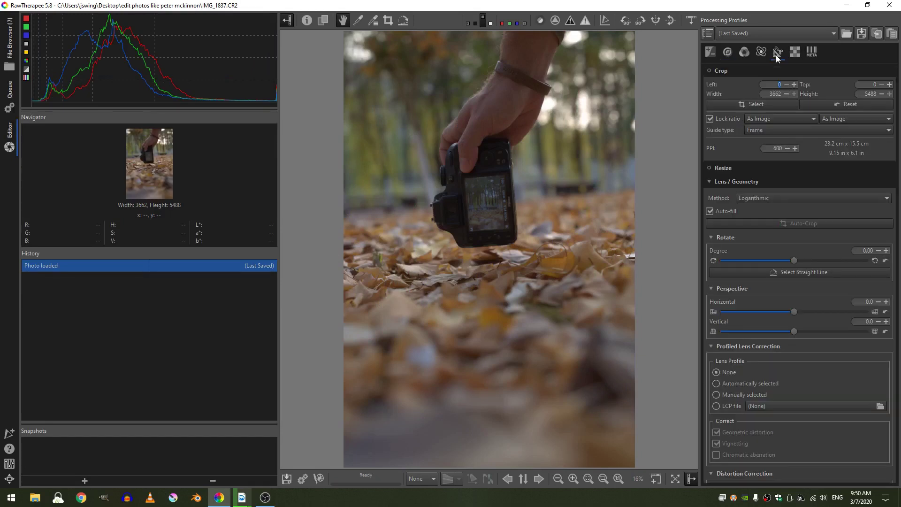
pyautogui.click(708, 70)
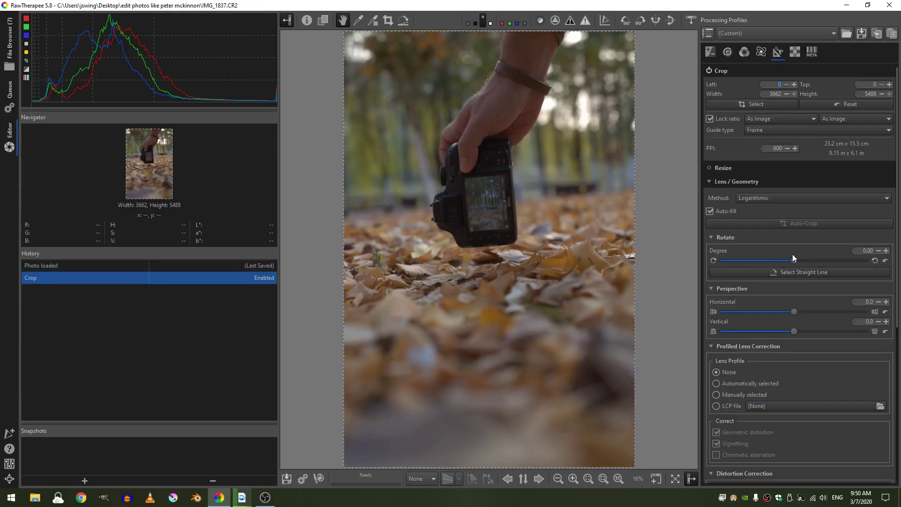
pyautogui.click(776, 274)
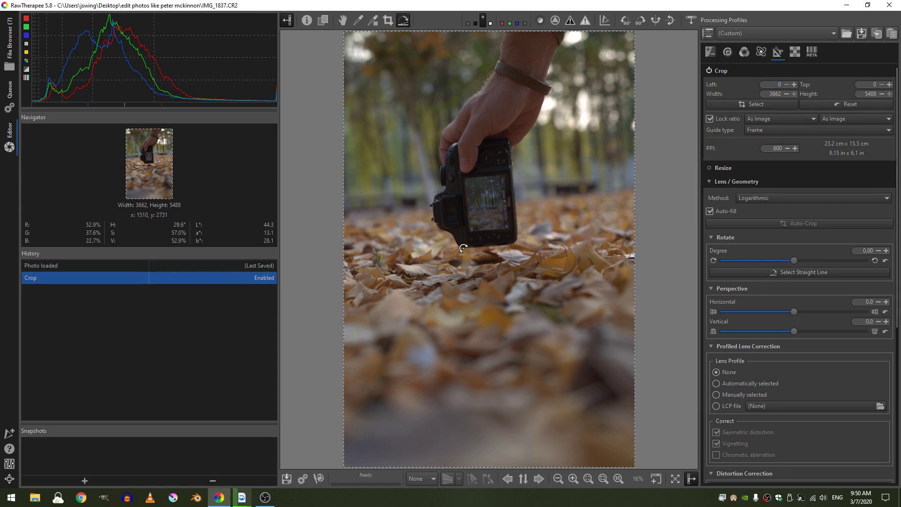
pyautogui.moveTo(463, 248); pyautogui.dragTo(544, 240)
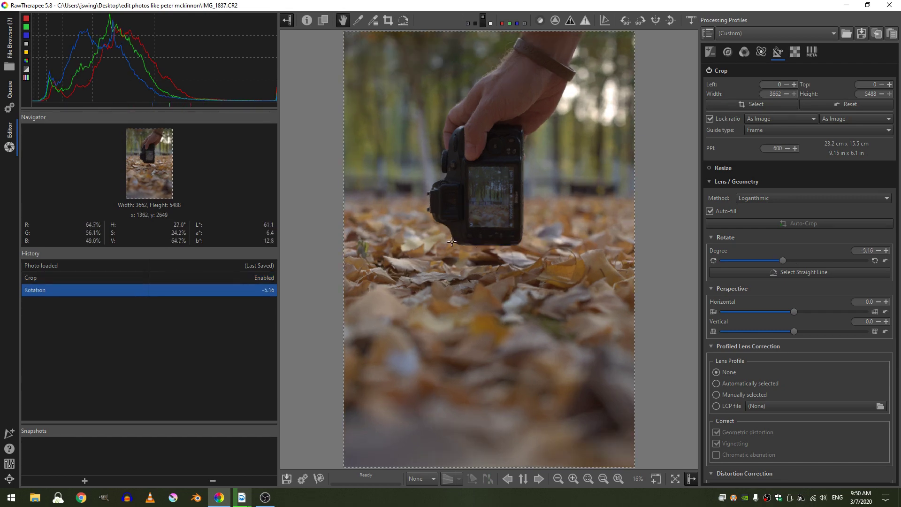
pyautogui.click(878, 251)
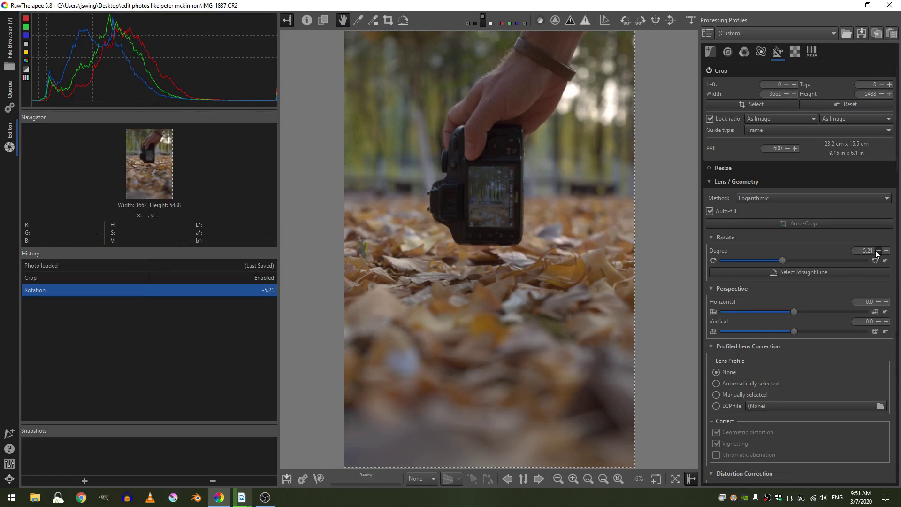
pyautogui.click(877, 250)
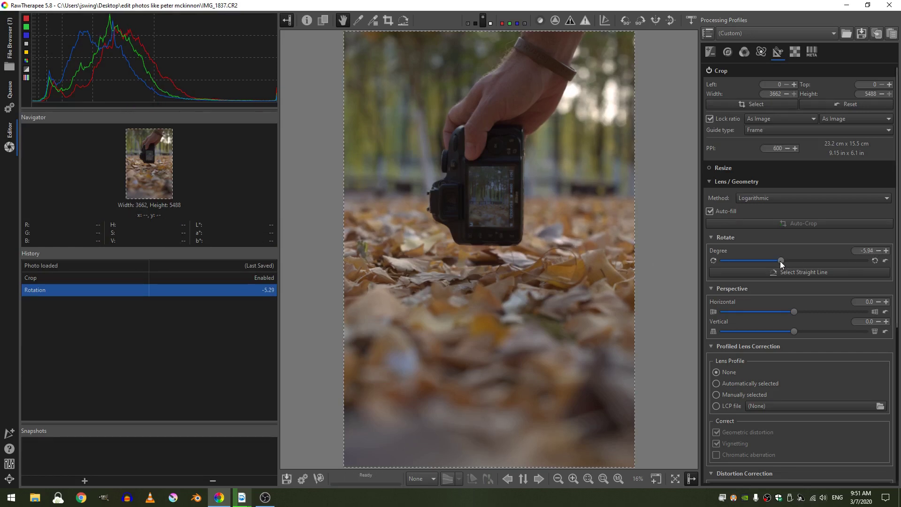
pyautogui.scroll(3, 780, 261)
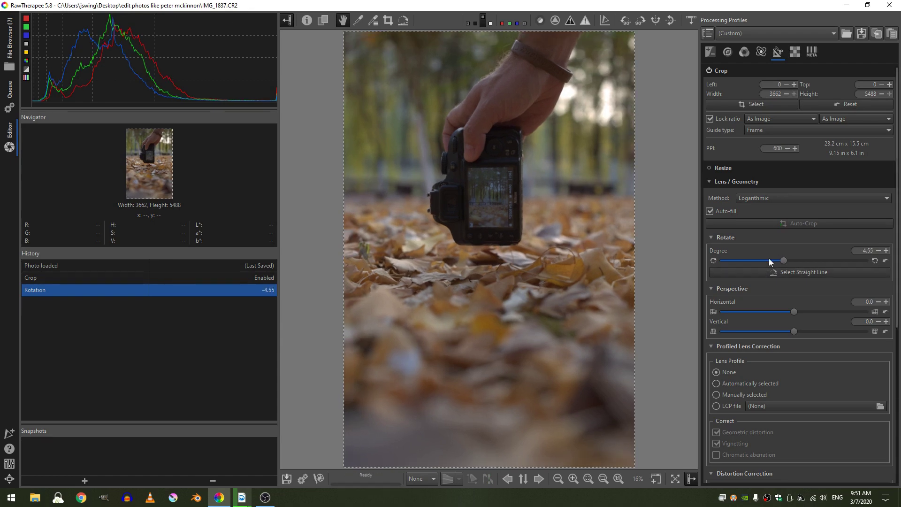
# - Crop the photo to a 1:1 ratio at 3136 by 3136 pixels around the hand and camera, with left 263 and top 159
pyautogui.click(785, 123)
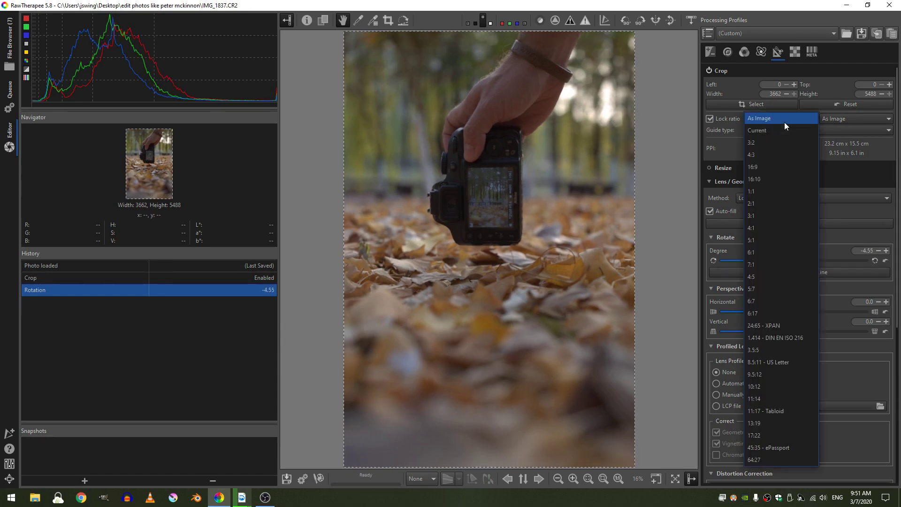
pyautogui.click(779, 192)
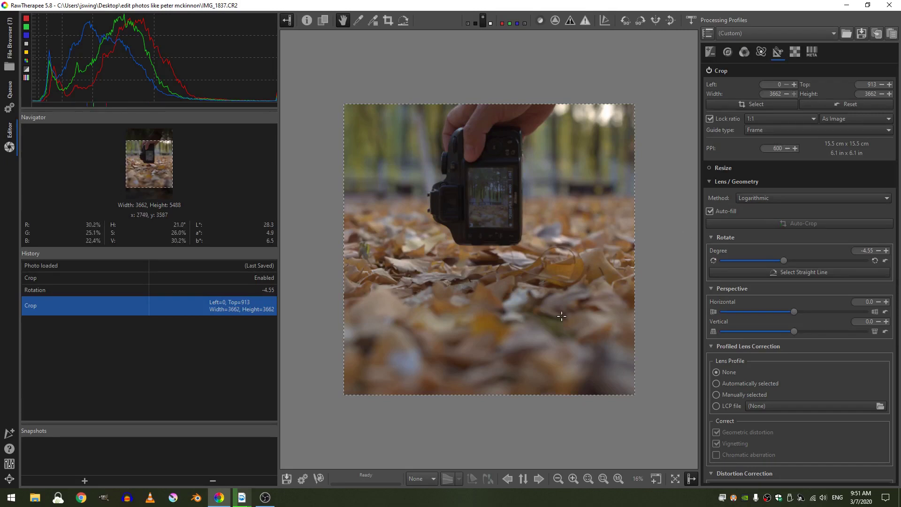
pyautogui.moveTo(604, 325); pyautogui.dragTo(614, 251)
pyautogui.moveTo(532, 322); pyautogui.dragTo(538, 275)
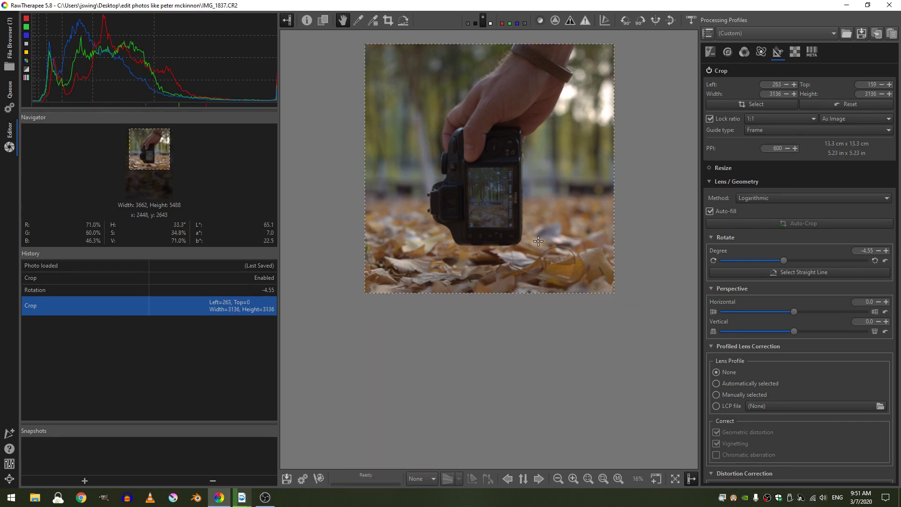
pyautogui.click(604, 479)
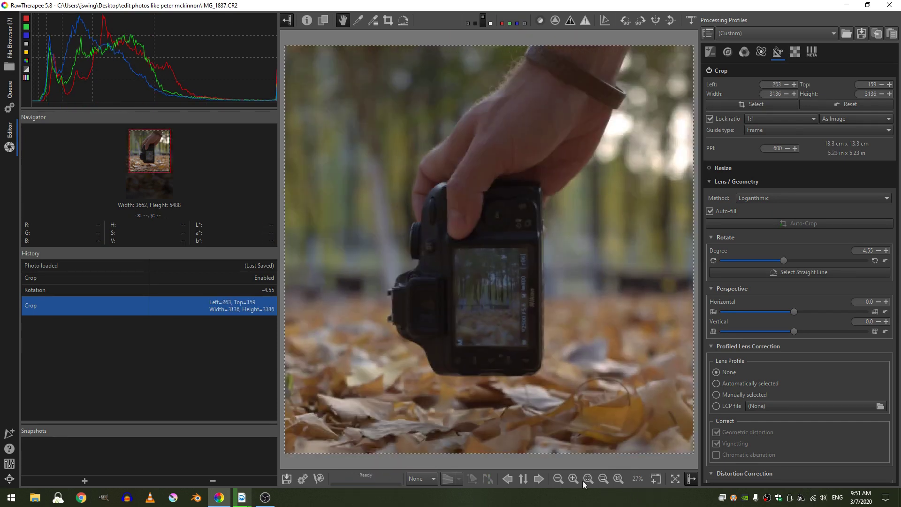
# - Set the Exposure black level to 1325 and the exposure compensation to 1.07
pyautogui.hotkey('alt', 'e')
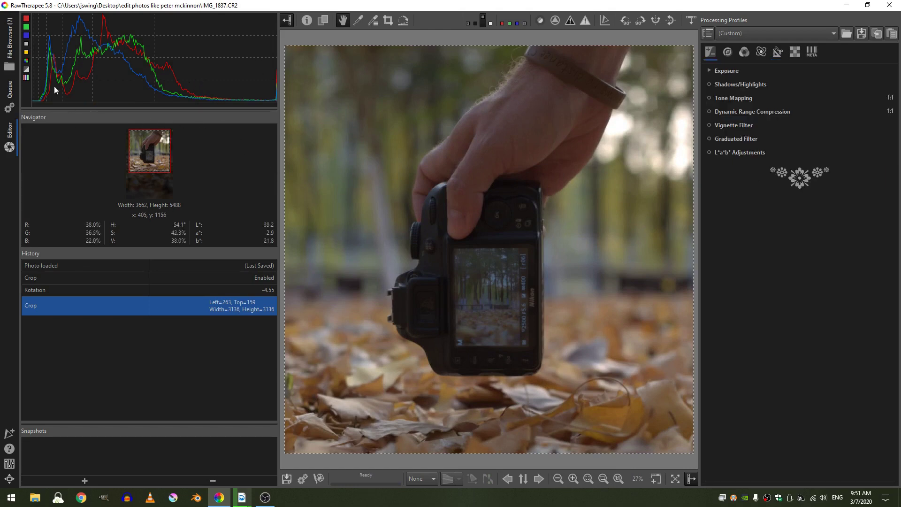
pyautogui.click(718, 70)
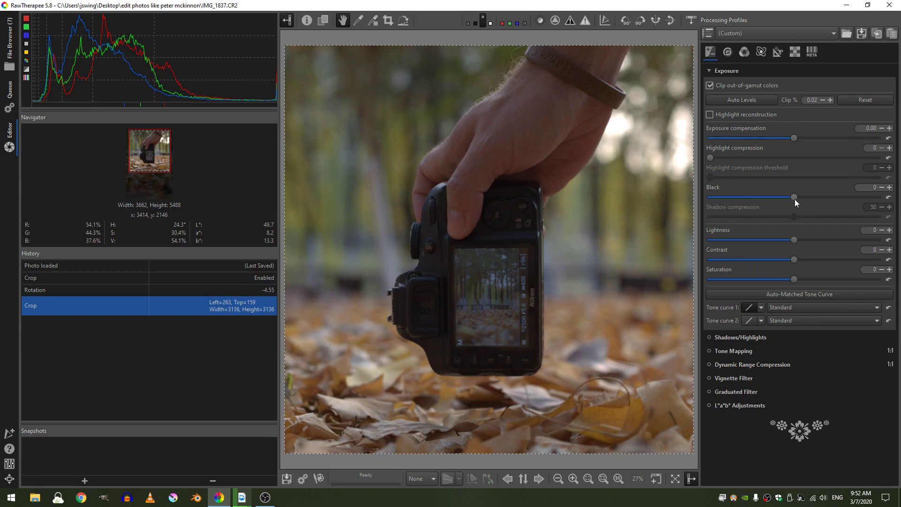
pyautogui.moveTo(795, 199); pyautogui.dragTo(805, 199)
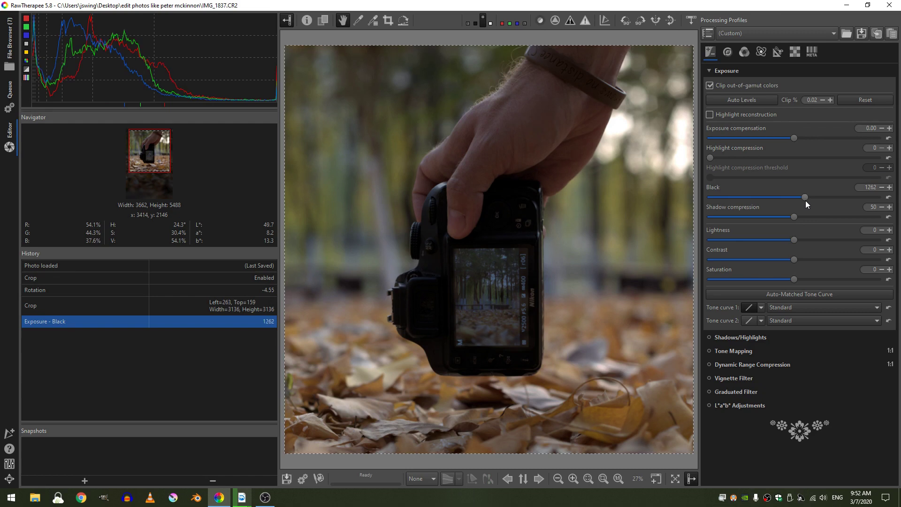
pyautogui.moveTo(805, 201); pyautogui.dragTo(806, 201)
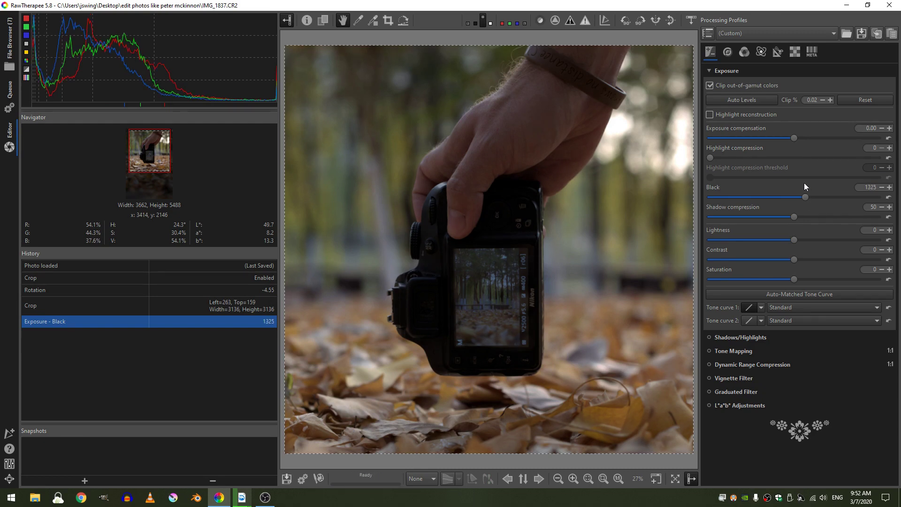
pyautogui.moveTo(795, 136); pyautogui.dragTo(805, 143)
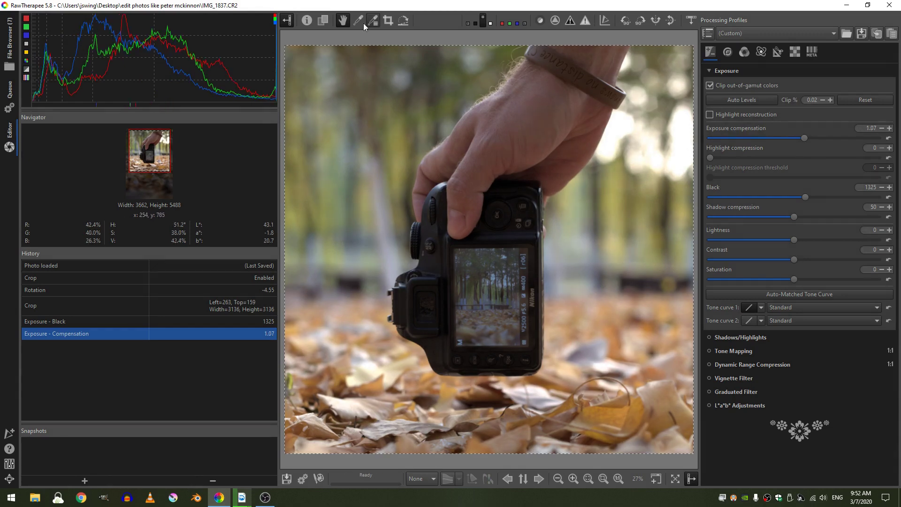
# - Raise the exposure compensation to 1.54 and the black level to 2792, and increase the saturation
pyautogui.click(285, 22)
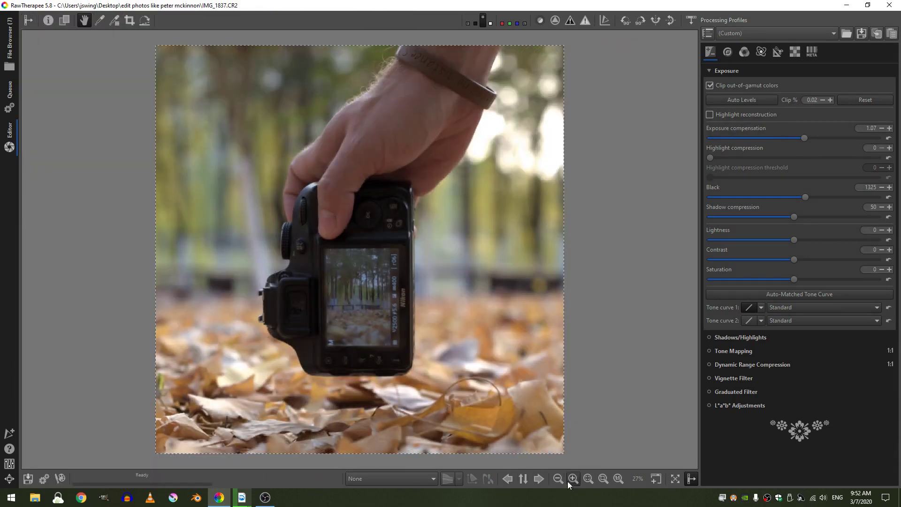
pyautogui.moveTo(804, 138); pyautogui.dragTo(810, 137)
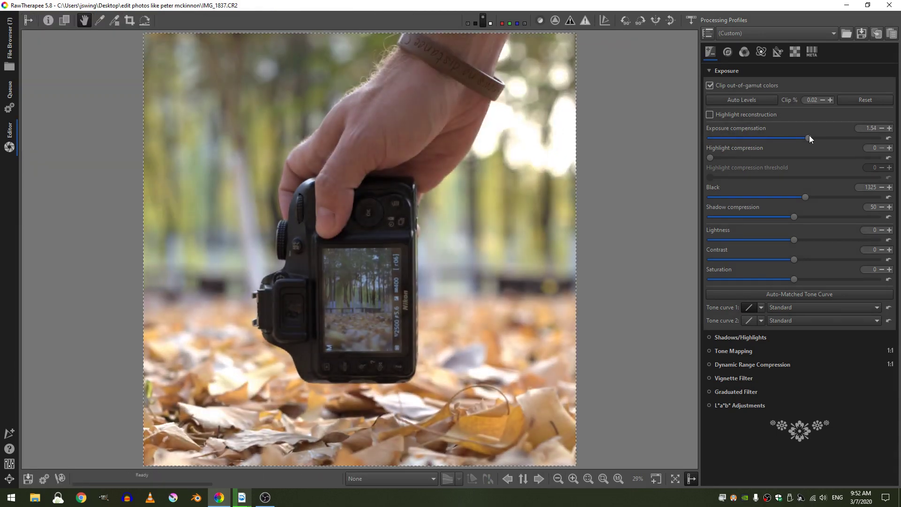
pyautogui.moveTo(806, 197); pyautogui.dragTo(815, 197)
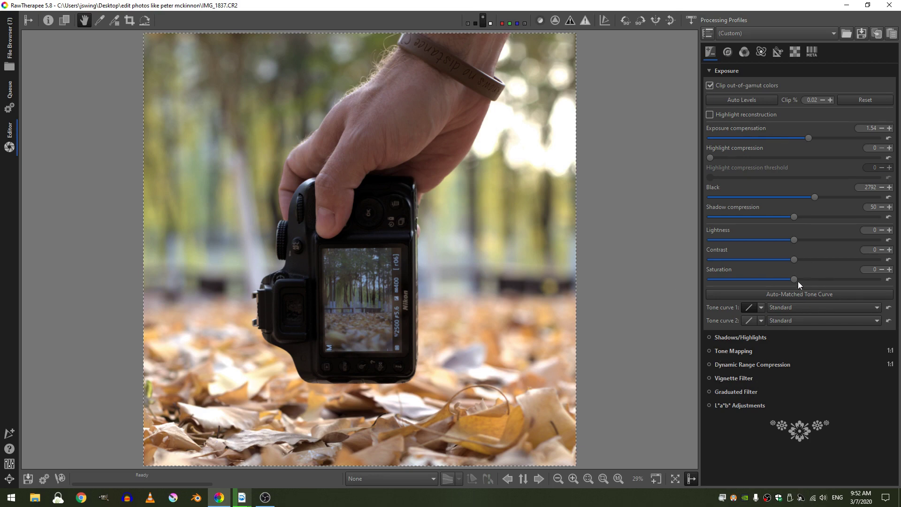
pyautogui.moveTo(799, 281); pyautogui.dragTo(826, 281)
# - Collapse the Noise Reduction settings and enable Local Contrast, toggling it off and on to compare its effect
pyautogui.click(729, 51)
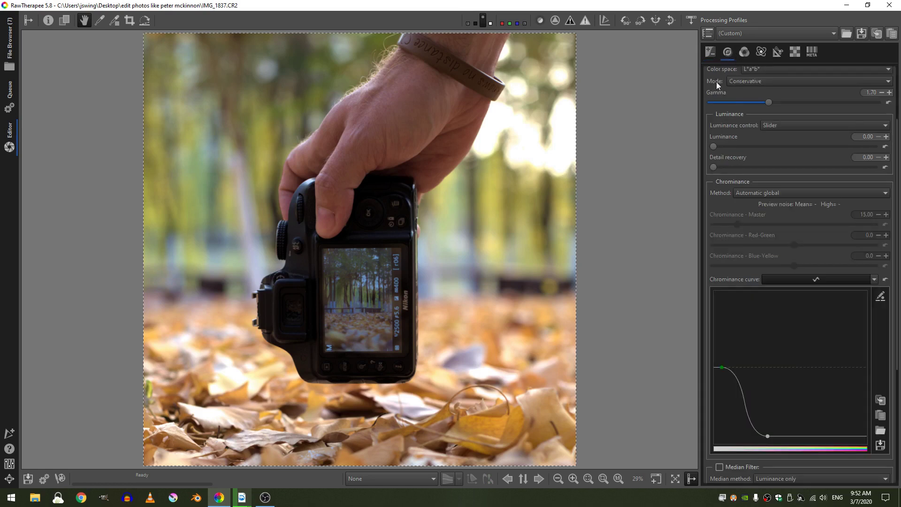
pyautogui.scroll(2, 728, 131)
pyautogui.click(727, 138)
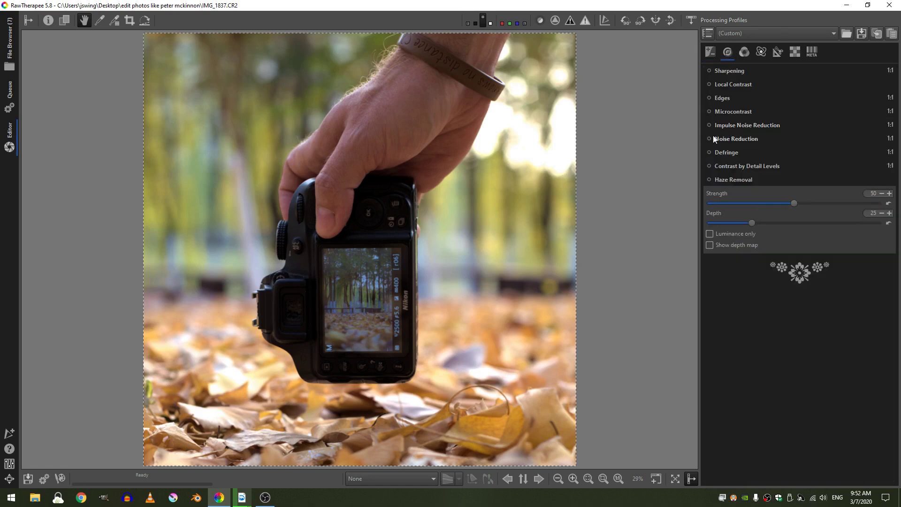
pyautogui.click(710, 84)
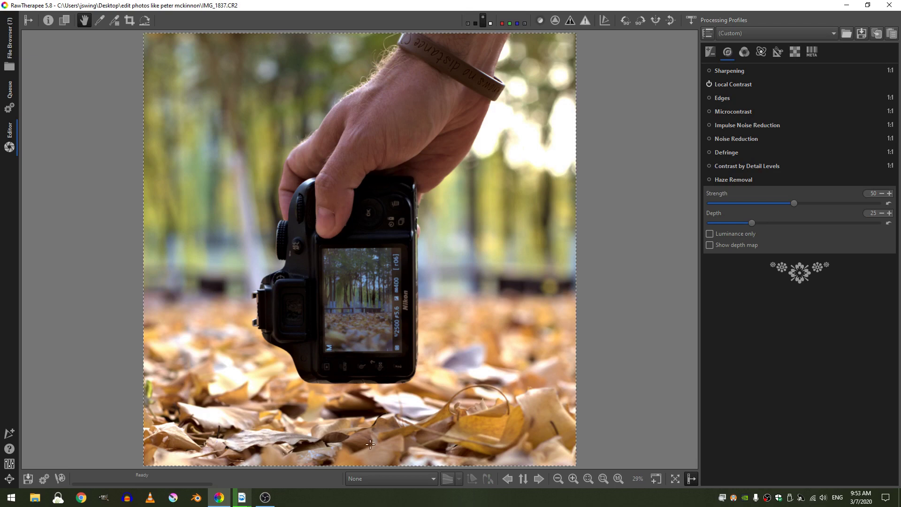
pyautogui.click(709, 81)
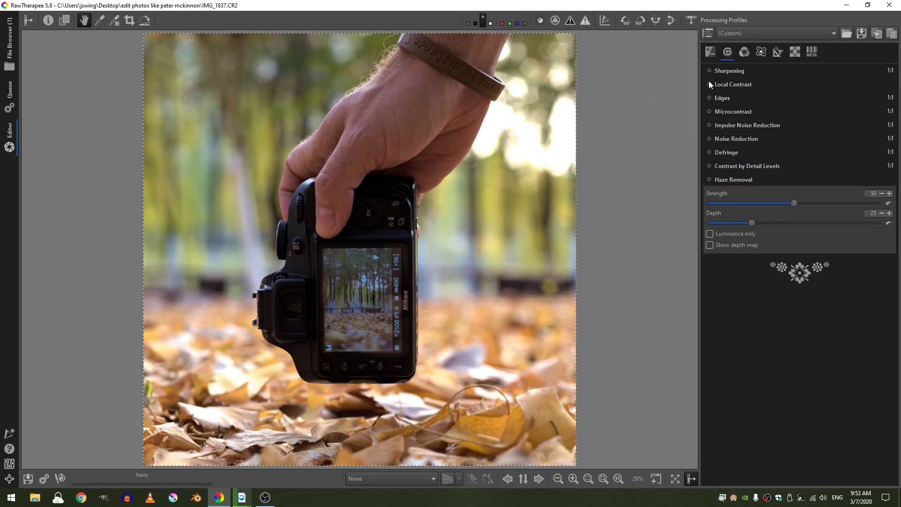
pyautogui.click(709, 84)
# - Enable Sharpening with the Unsharp Mask method and confirm an amount of 200
pyautogui.click(710, 70)
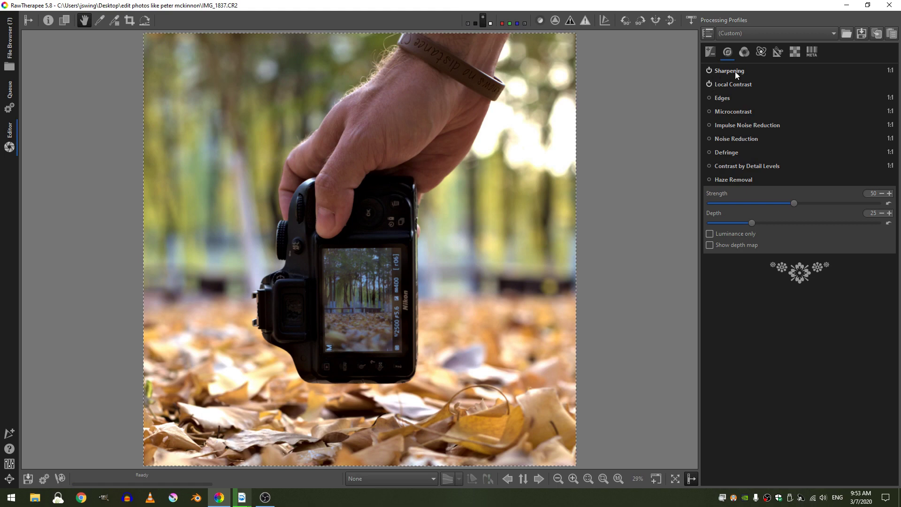
pyautogui.click(735, 72)
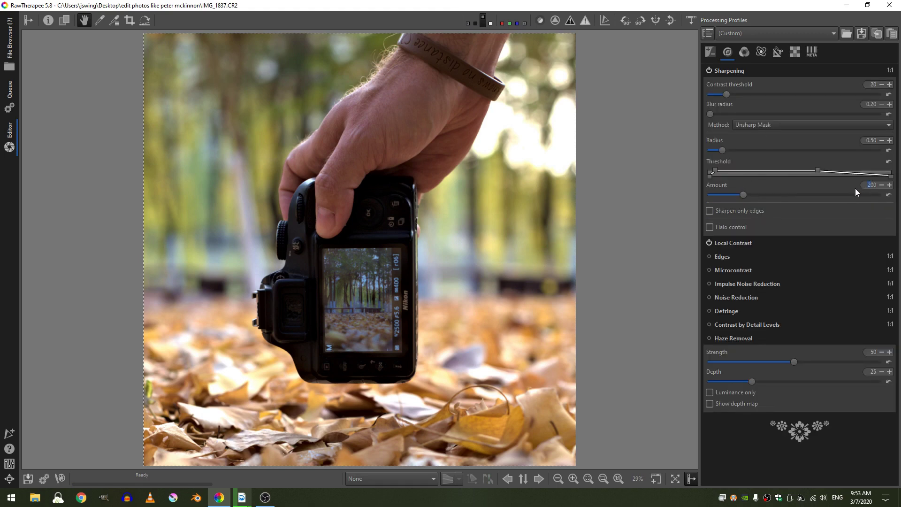
pyautogui.press('Return')
pyautogui.click(729, 71)
# - Enable Vibrance in the color settings, raise the linked pastel and saturated tones slightly, and collapse the tool
pyautogui.click(746, 52)
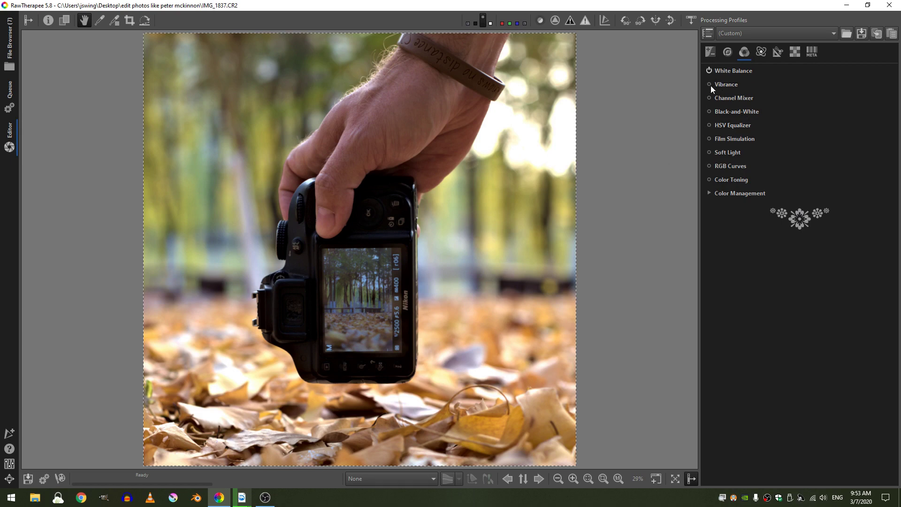
pyautogui.click(725, 84)
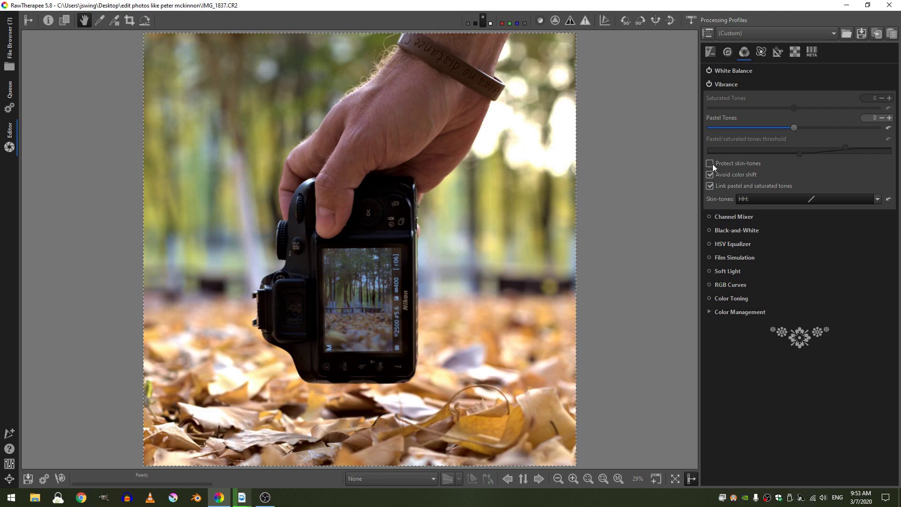
pyautogui.moveTo(800, 131); pyautogui.dragTo(807, 131)
pyautogui.click(726, 84)
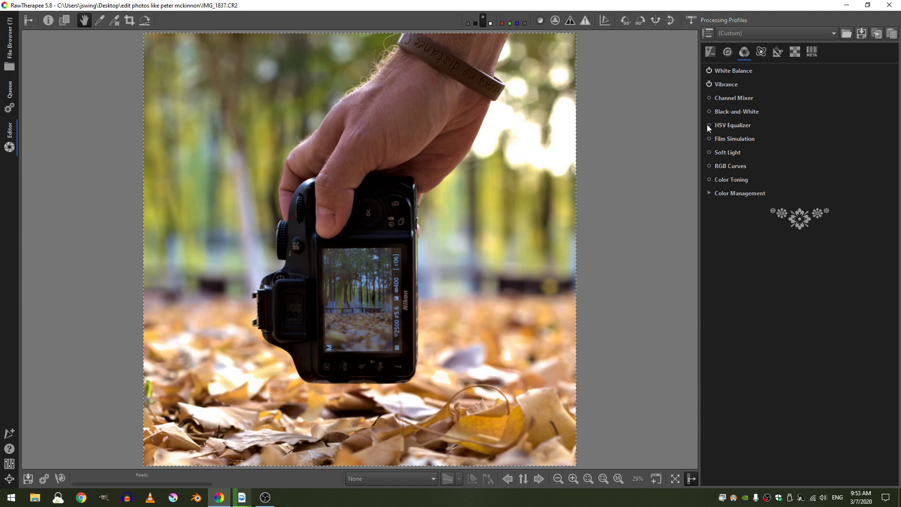
# - Enable the HSV Equalizer, switch its saturation channel to Equalizer and reset the curve to flat, ready for sampling hues from the photo
pyautogui.click(728, 125)
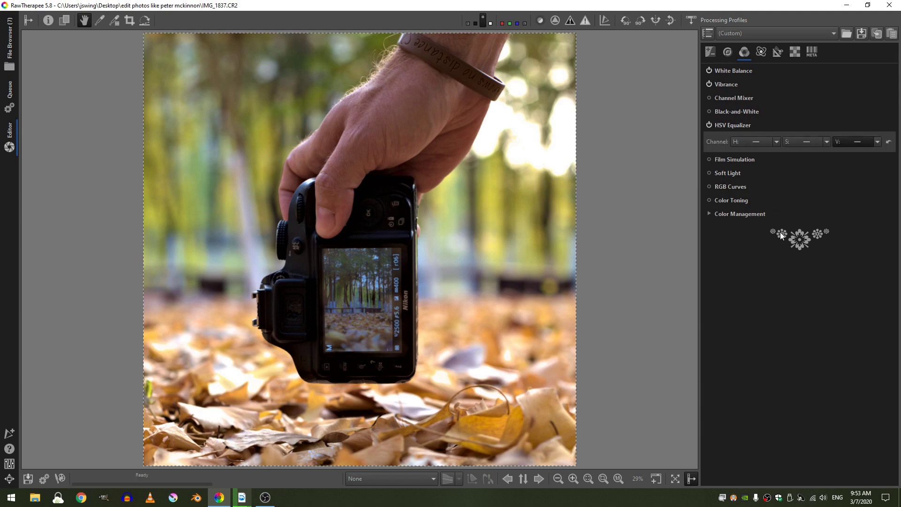
pyautogui.click(827, 145)
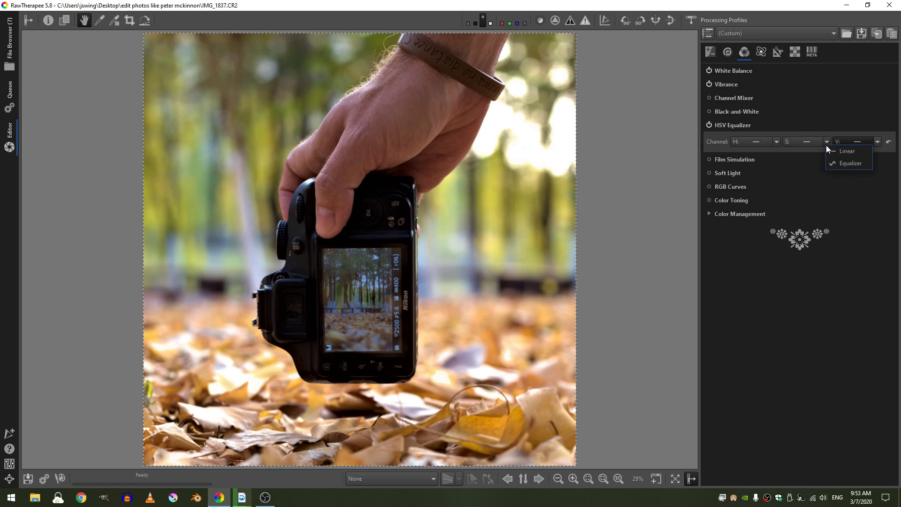
pyautogui.click(843, 163)
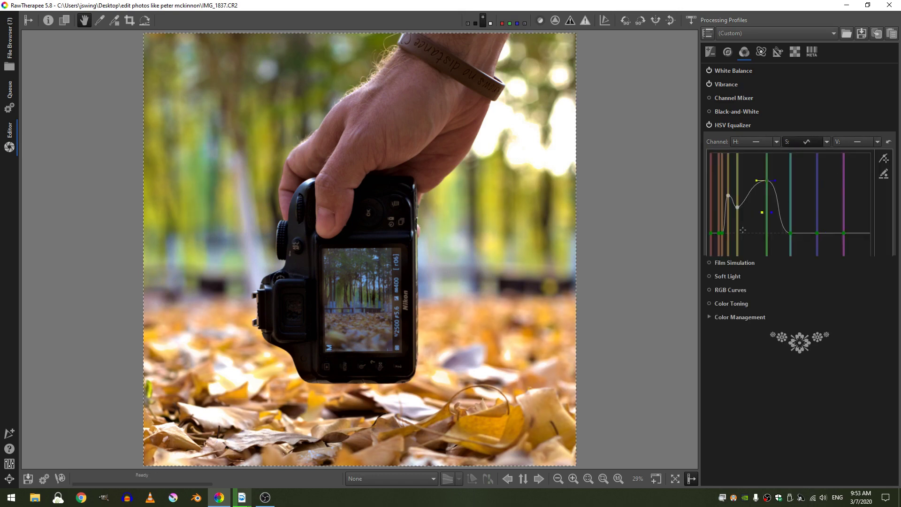
pyautogui.click(885, 159)
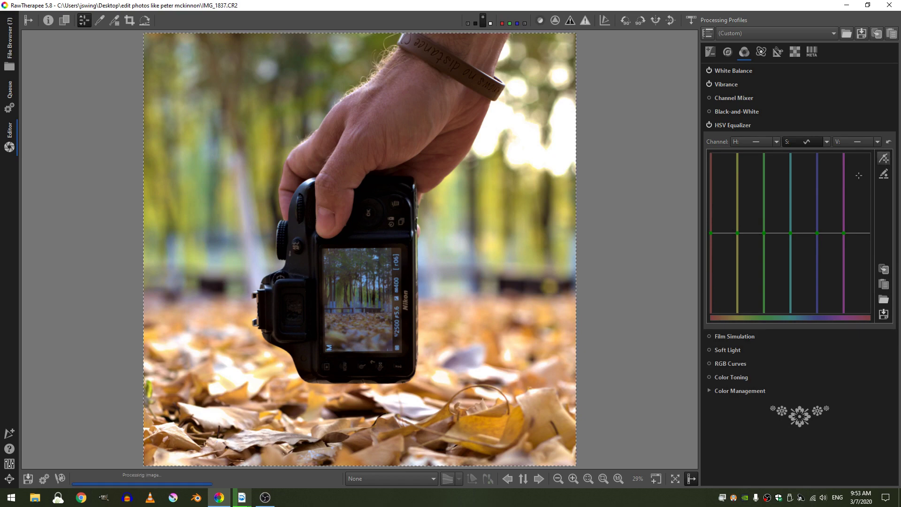
# - Sample the fallen leaves onto the saturation curve, remove the surplus red and yellow points, and raise the orange point
pyautogui.click(487, 426)
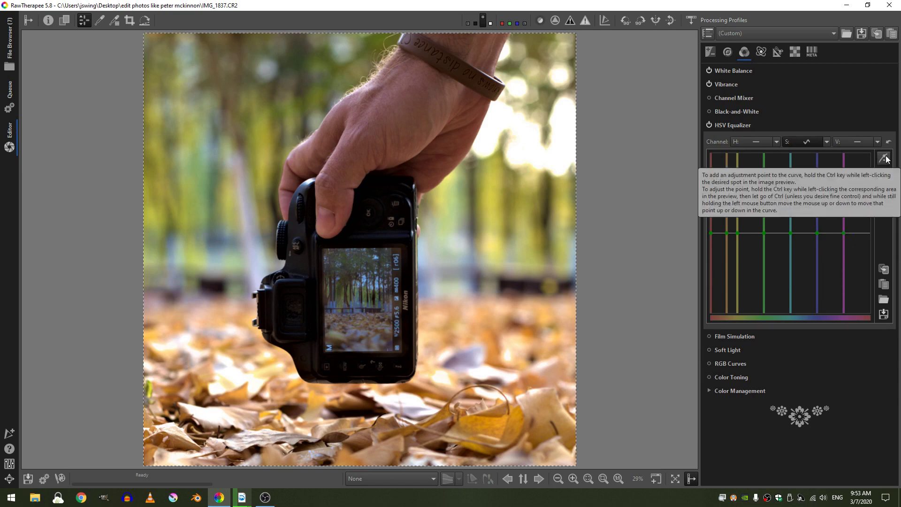
pyautogui.keyDown('ctrl'); pyautogui.click(516, 343); pyautogui.keyUp('ctrl')
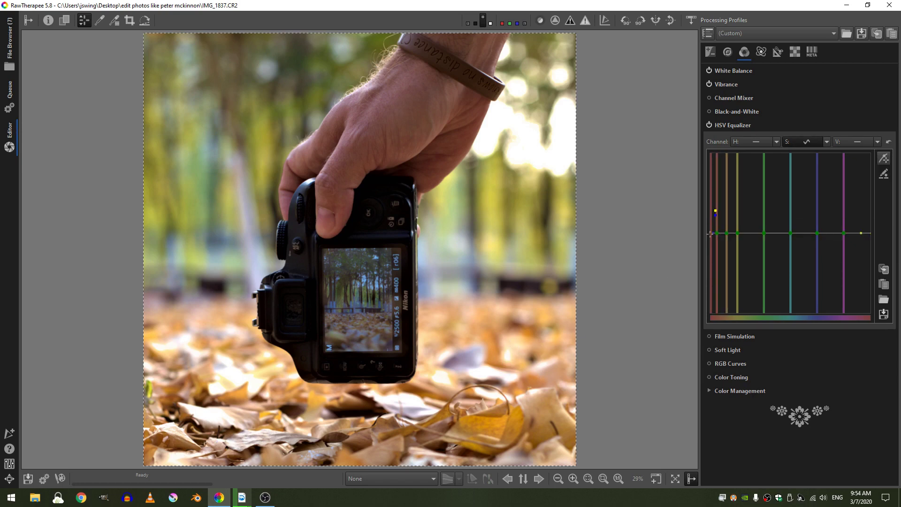
pyautogui.moveTo(738, 232); pyautogui.dragTo(606, 348)
pyautogui.moveTo(727, 207); pyautogui.dragTo(740, 172)
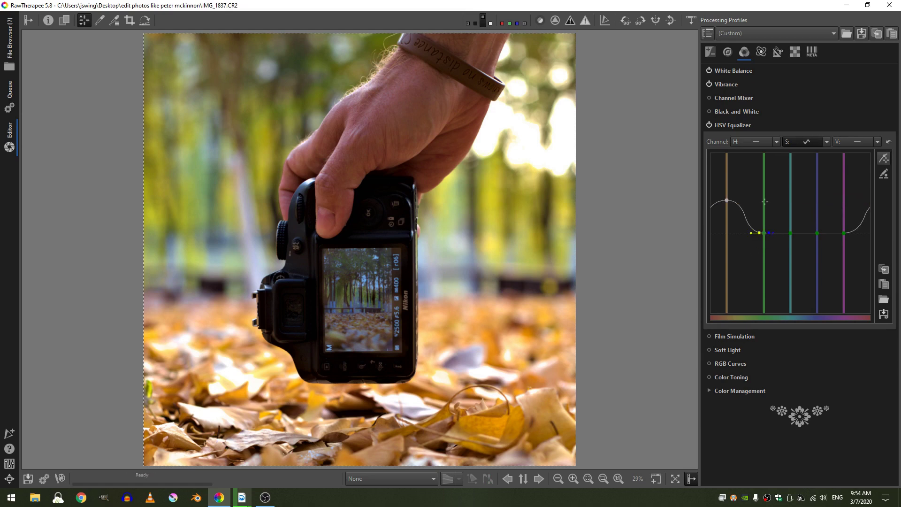
# - Desaturate the background foliage by pulling a yellow-green point and the green point of the saturation curve well below the midline
pyautogui.click(886, 159)
pyautogui.click(884, 158)
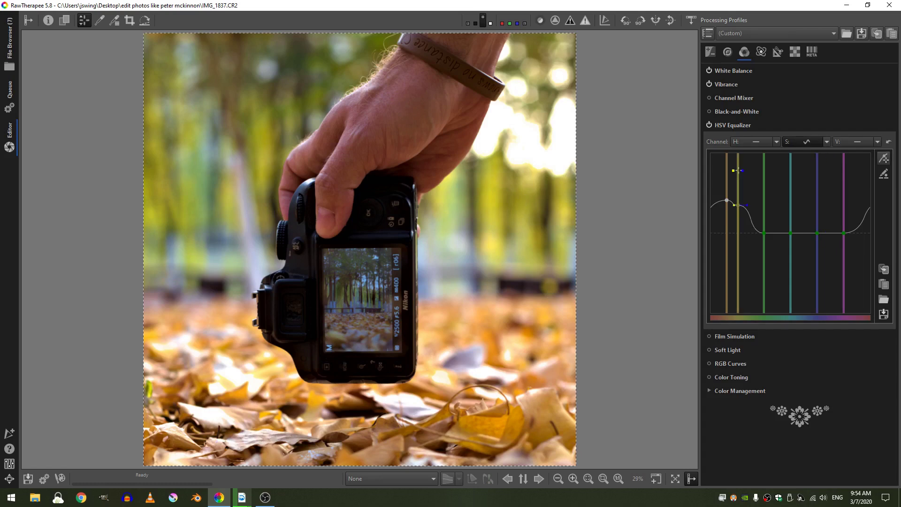
pyautogui.click(739, 179)
pyautogui.moveTo(739, 246); pyautogui.dragTo(749, 280)
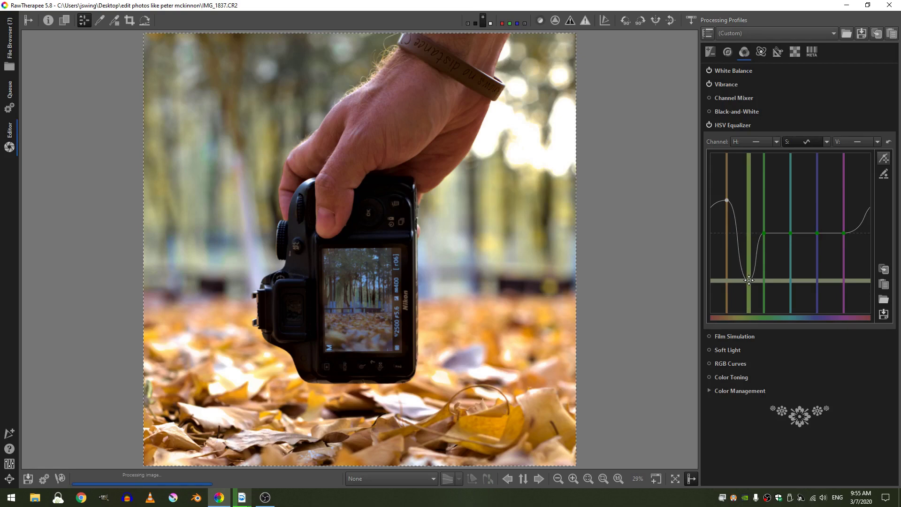
pyautogui.moveTo(764, 201); pyautogui.dragTo(763, 250)
# - Switch the HSV Equalizer's value channel to Equalizer and reset its curve to flat
pyautogui.click(877, 141)
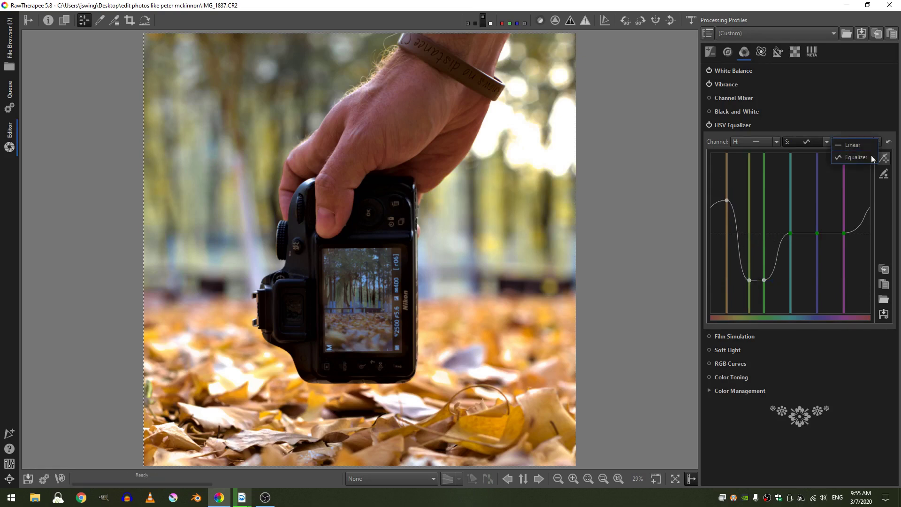
pyautogui.click(854, 159)
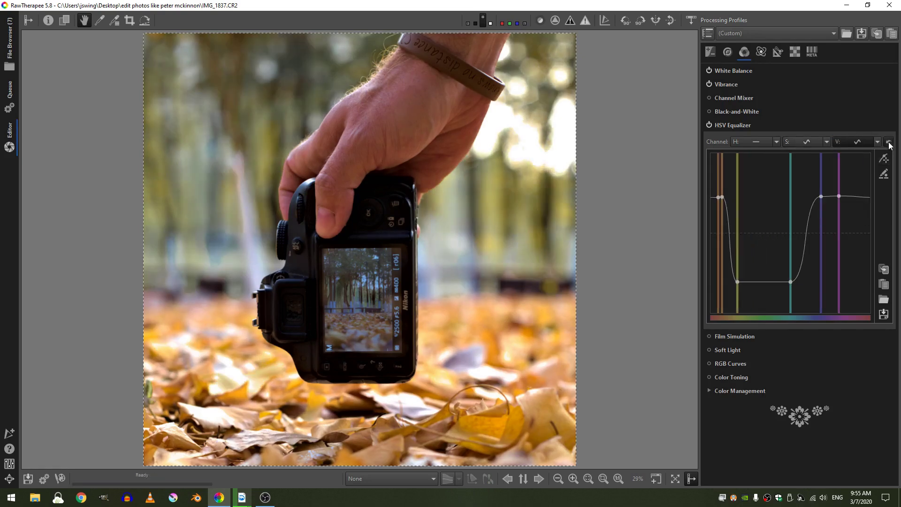
pyautogui.click(890, 141)
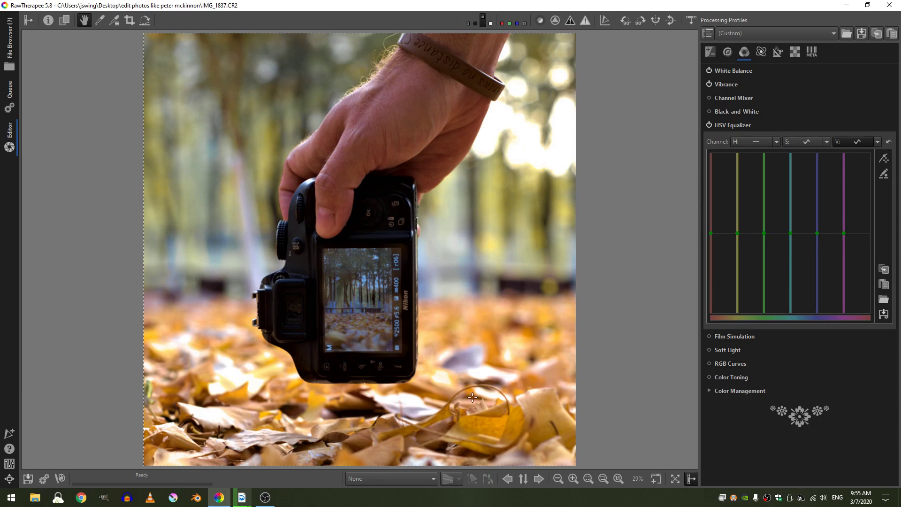
# - Shape the value curve by sampling the leaves, raising orange and yellow, and lowering blue and magenta; collapse the HSV Equalizer
pyautogui.click(885, 158)
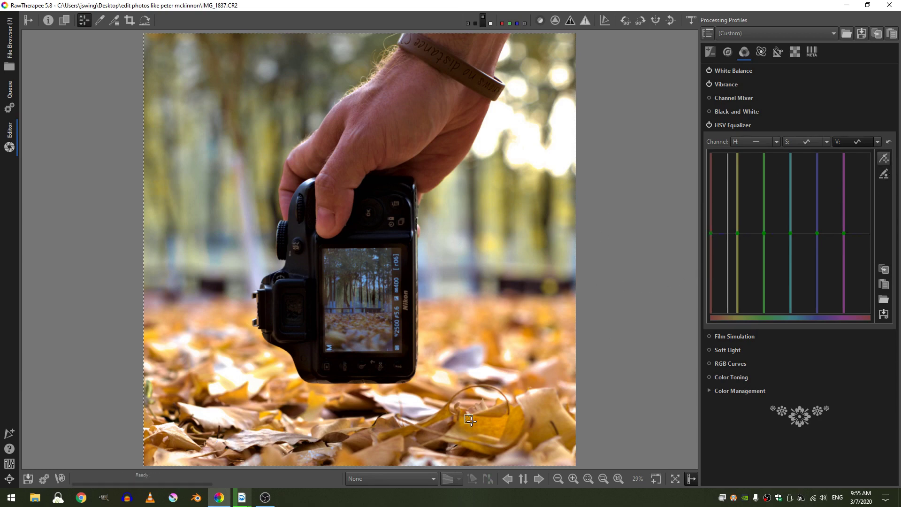
pyautogui.moveTo(479, 408); pyautogui.dragTo(479, 399)
pyautogui.moveTo(726, 163)
pyautogui.mouseDown()
pyautogui.moveTo(726, 143)
pyautogui.moveTo(737, 155)
pyautogui.mouseUp()
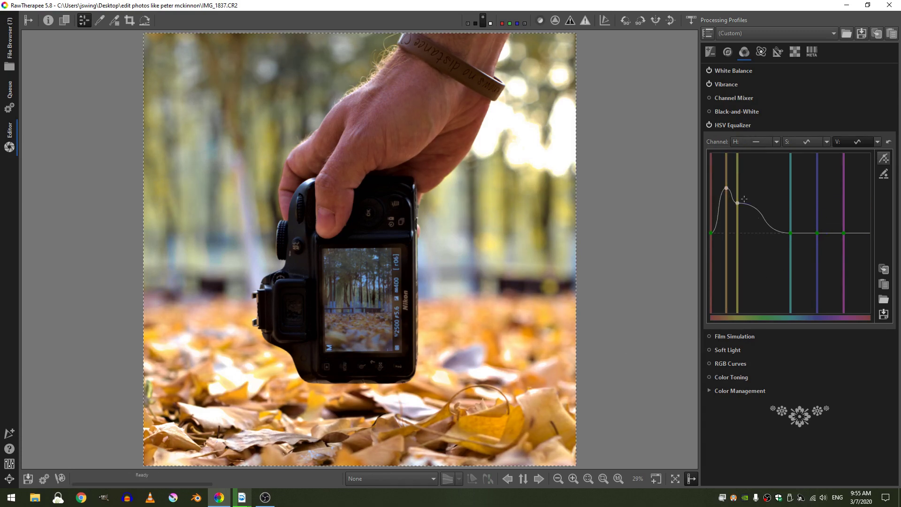
pyautogui.moveTo(711, 232); pyautogui.dragTo(555, 365)
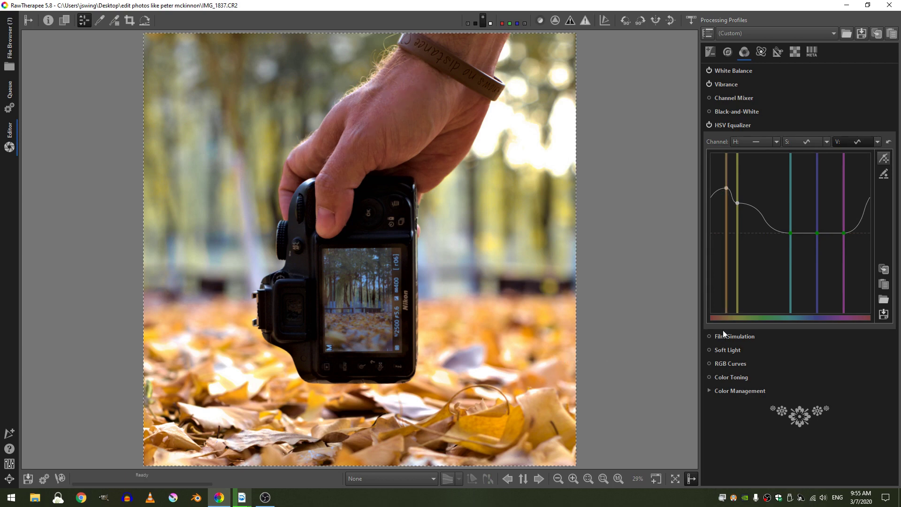
pyautogui.hotkey('ctrl', 'z')
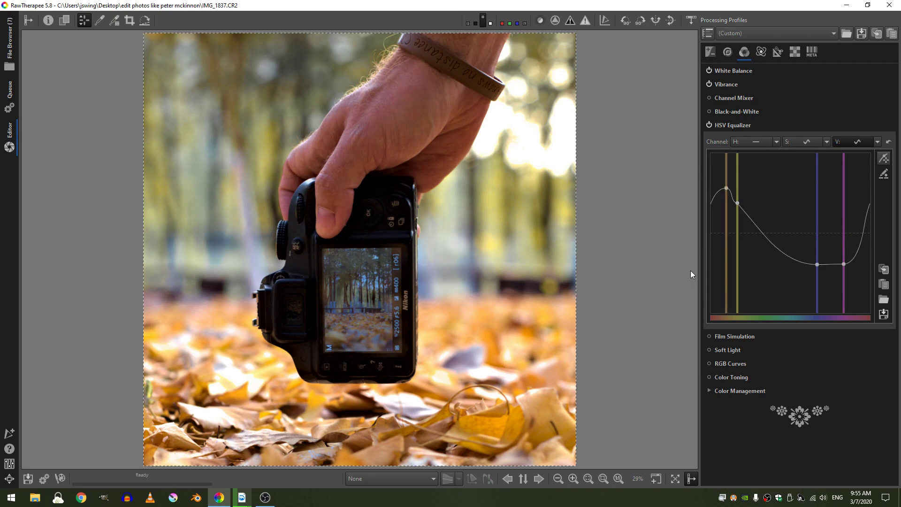
pyautogui.click(731, 126)
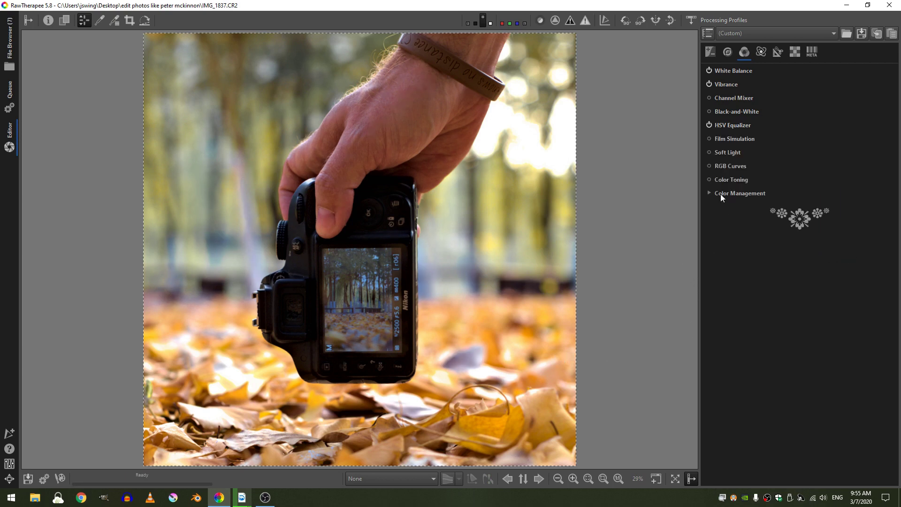
# - Enable Color Toning with the Color correction regions method and shift region 1 moderately toward teal-blue in the color grid
pyautogui.click(734, 180)
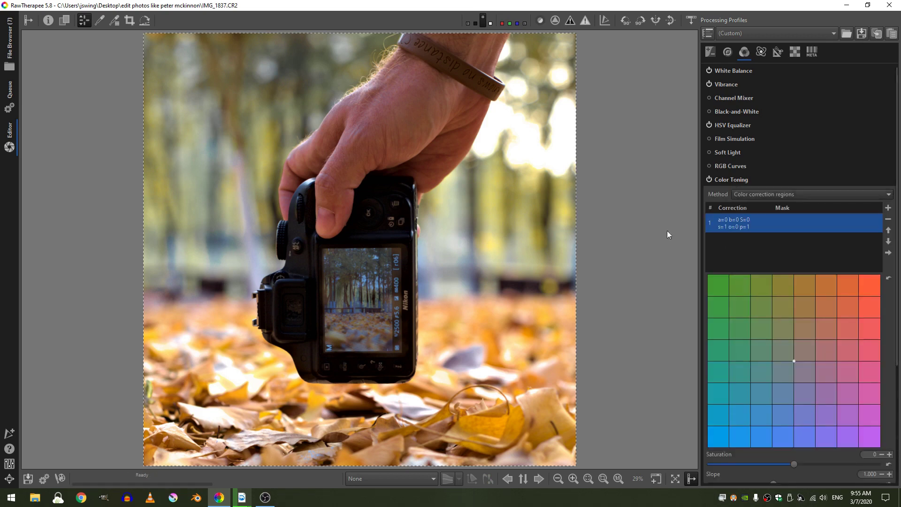
pyautogui.scroll(-3, 768, 343)
pyautogui.scroll(-2, 785, 292)
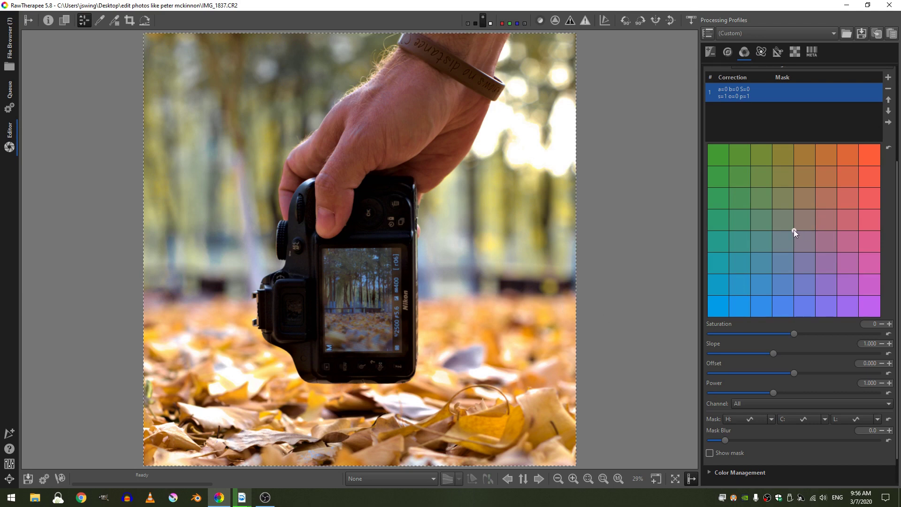
pyautogui.moveTo(793, 231); pyautogui.dragTo(771, 253)
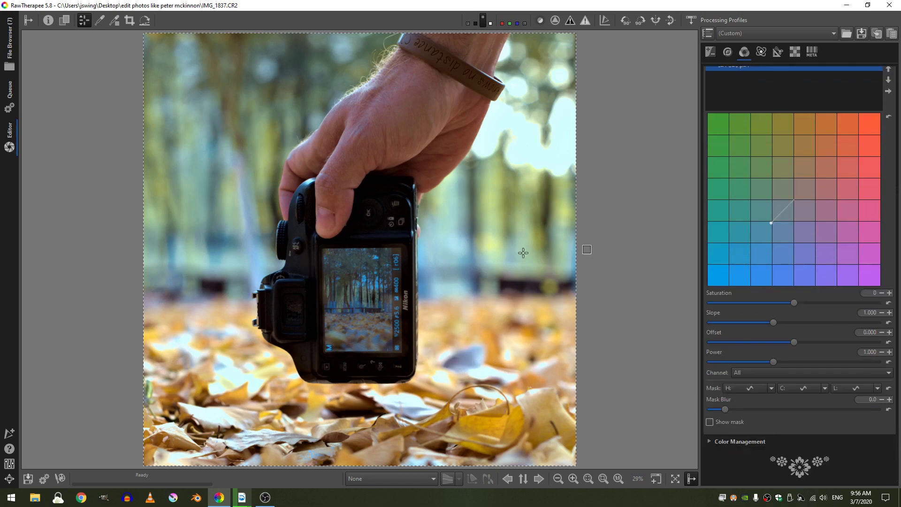
# - Restrict the region's hue mask to a hue sampled from the yellow leaves by lowering the red and cyan points, and set the saturation to 60
pyautogui.click(772, 387)
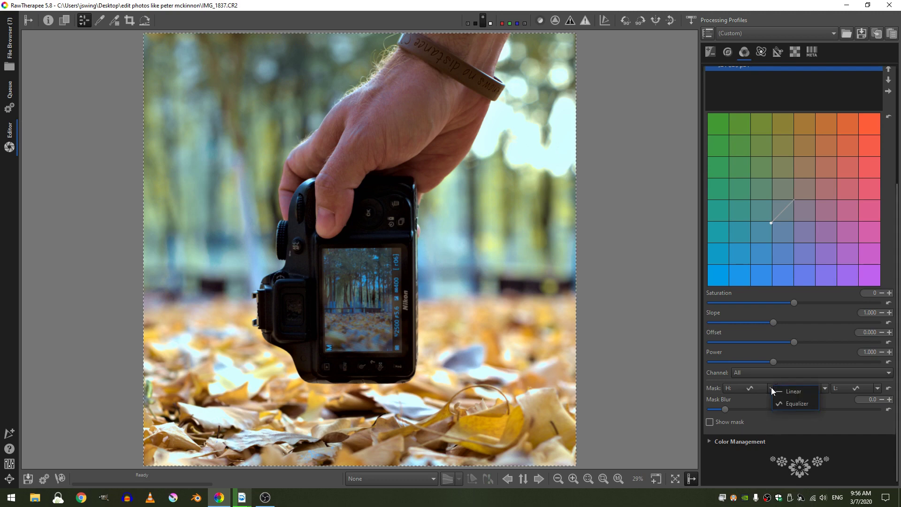
pyautogui.click(793, 404)
pyautogui.scroll(-1, 786, 390)
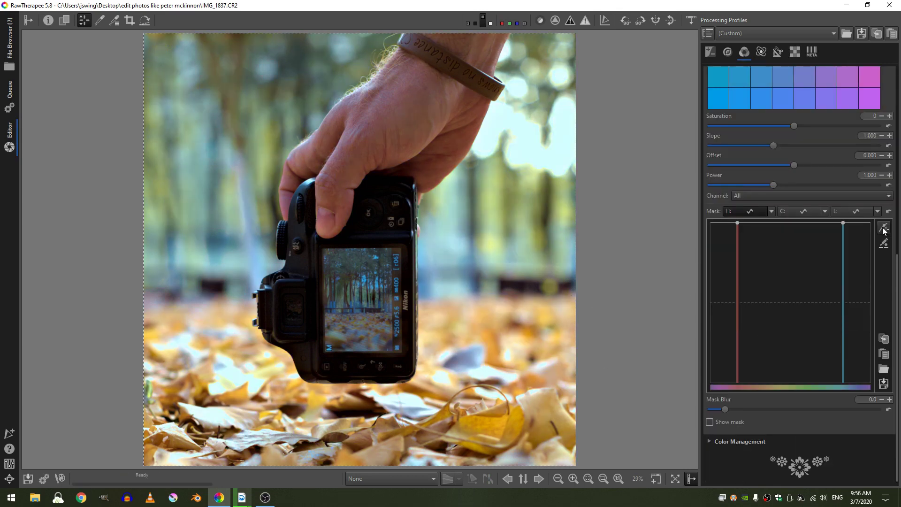
pyautogui.keyDown('ctrl'); pyautogui.click(481, 425); pyautogui.keyUp('ctrl')
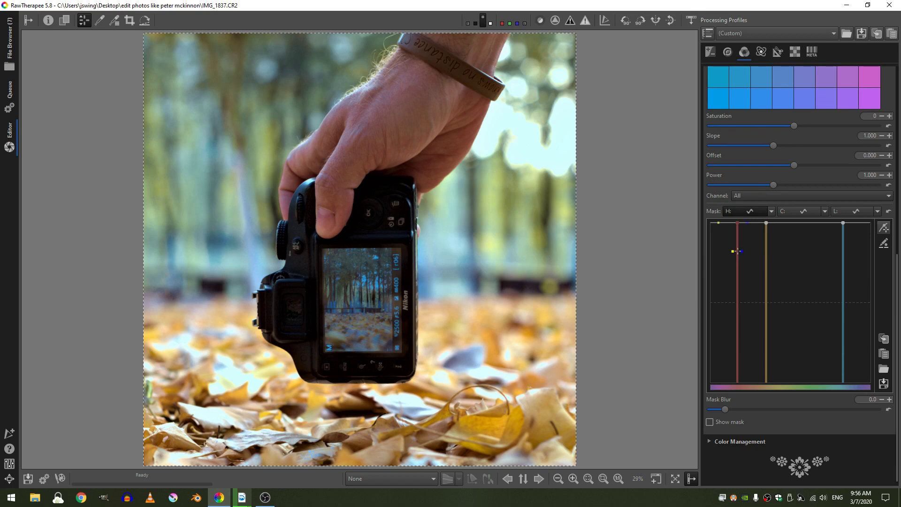
pyautogui.click(710, 423)
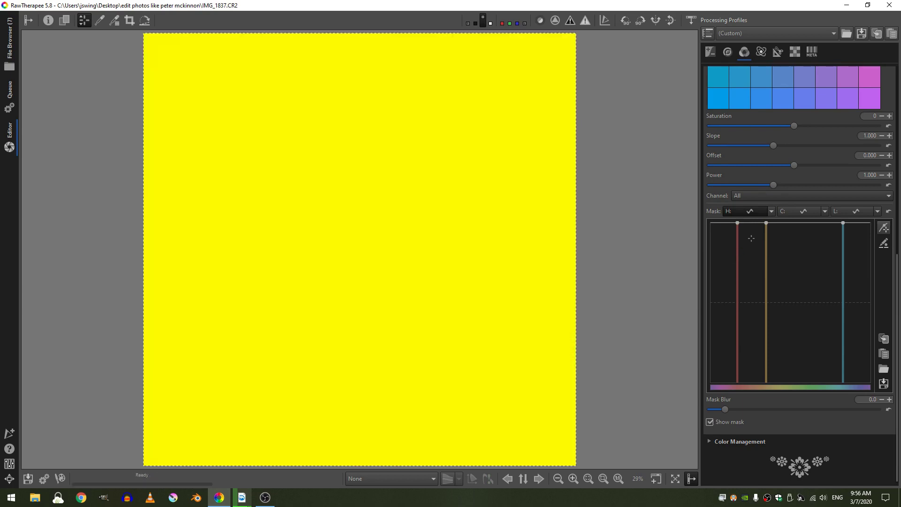
pyautogui.moveTo(734, 248); pyautogui.dragTo(743, 386)
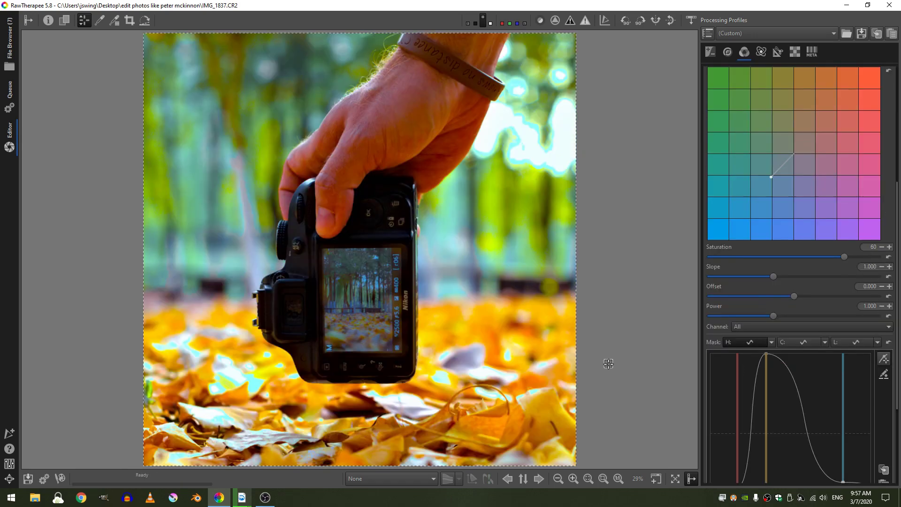
# - Show the mask and invert its hue curve, lowering the yellow-orange point and raising the red and cyan points
pyautogui.scroll(-3, 723, 381)
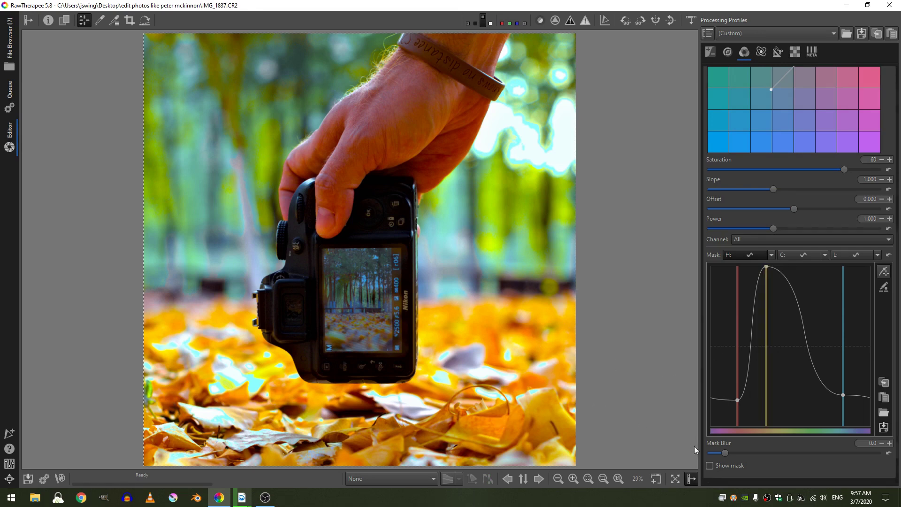
pyautogui.click(709, 467)
pyautogui.scroll(2, 789, 192)
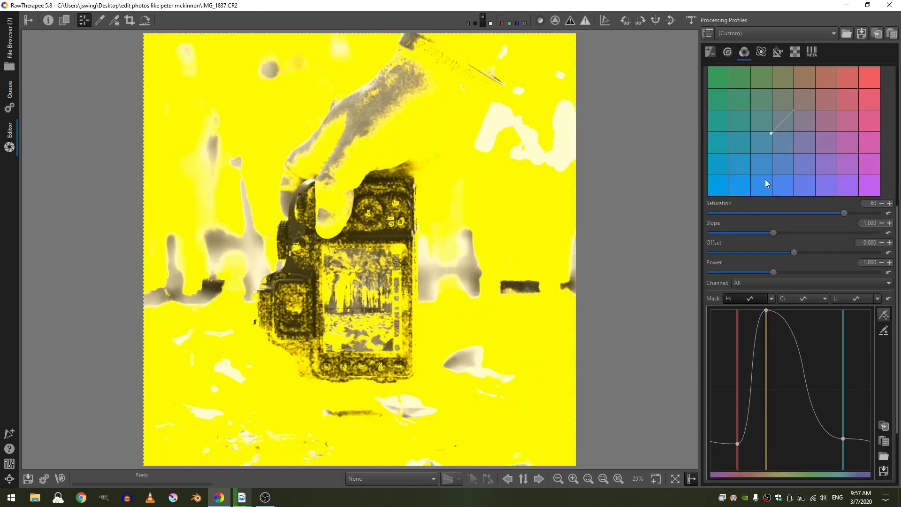
pyautogui.scroll(2, 802, 167)
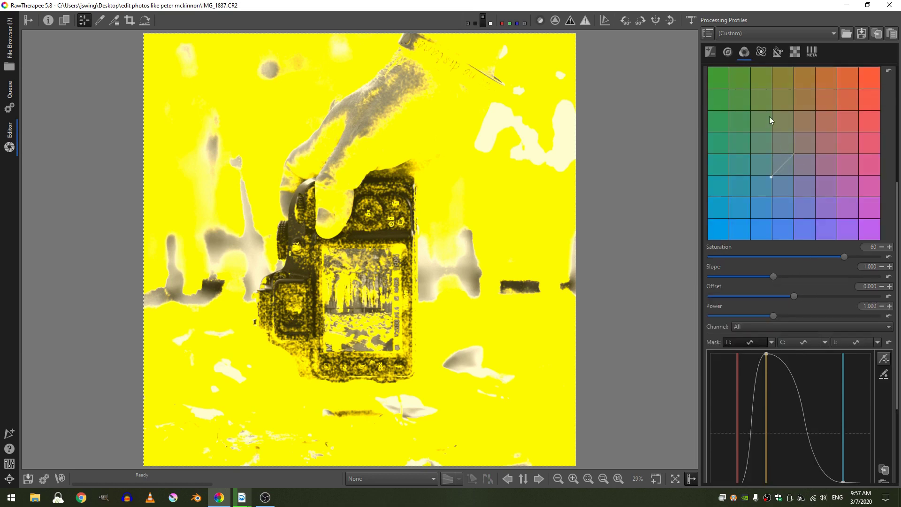
pyautogui.scroll(-1, 455, 353)
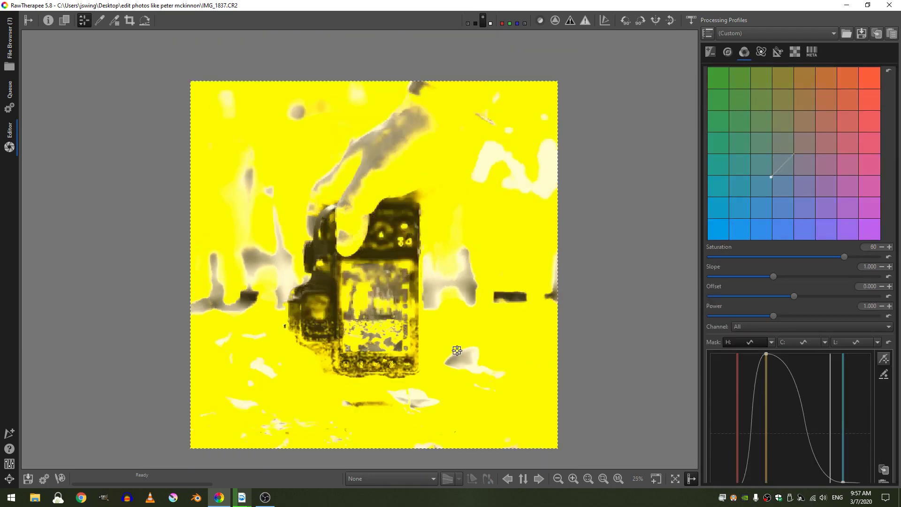
pyautogui.scroll(-2, 744, 345)
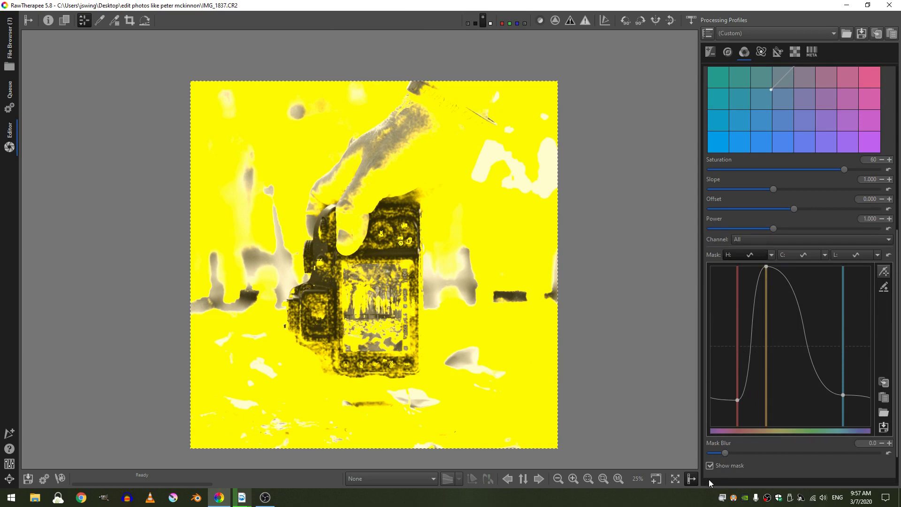
pyautogui.moveTo(768, 298); pyautogui.dragTo(769, 431)
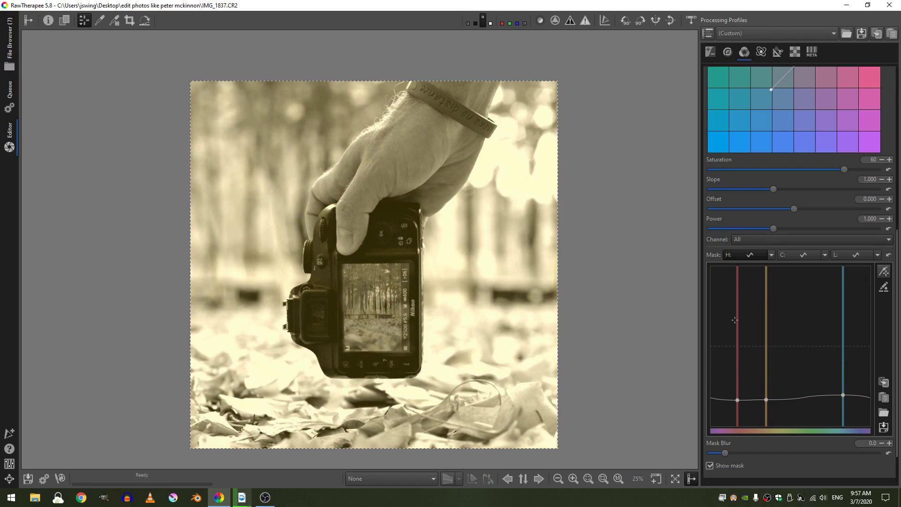
pyautogui.moveTo(736, 317); pyautogui.dragTo(743, 212)
pyautogui.moveTo(844, 395); pyautogui.dragTo(843, 295)
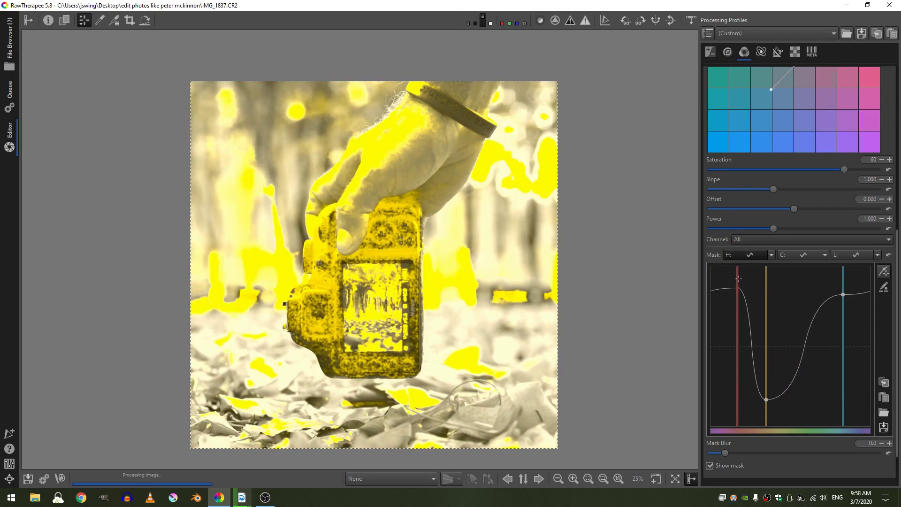
# - Increase the mask blur, hide the mask overlay, and reduce the toning region's saturation slightly
pyautogui.moveTo(727, 453); pyautogui.dragTo(752, 454)
pyautogui.click(710, 466)
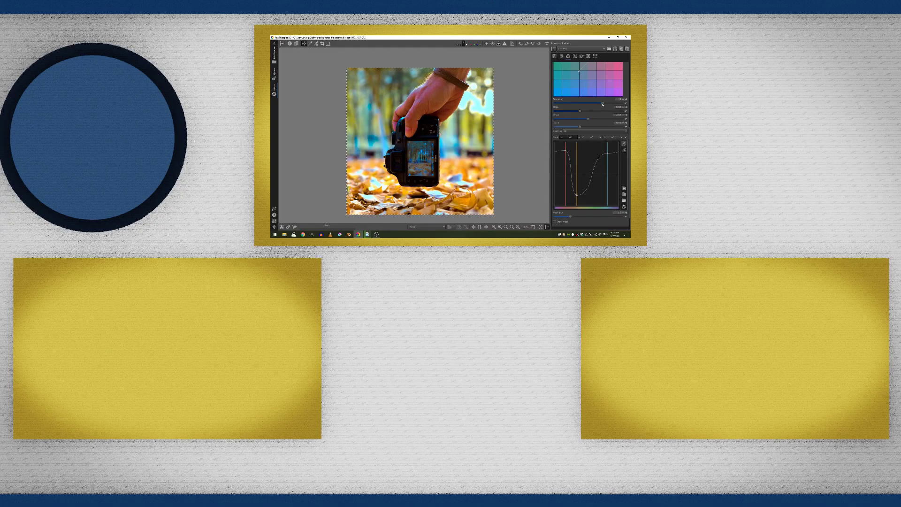
pyautogui.moveTo(603, 103); pyautogui.dragTo(599, 104)
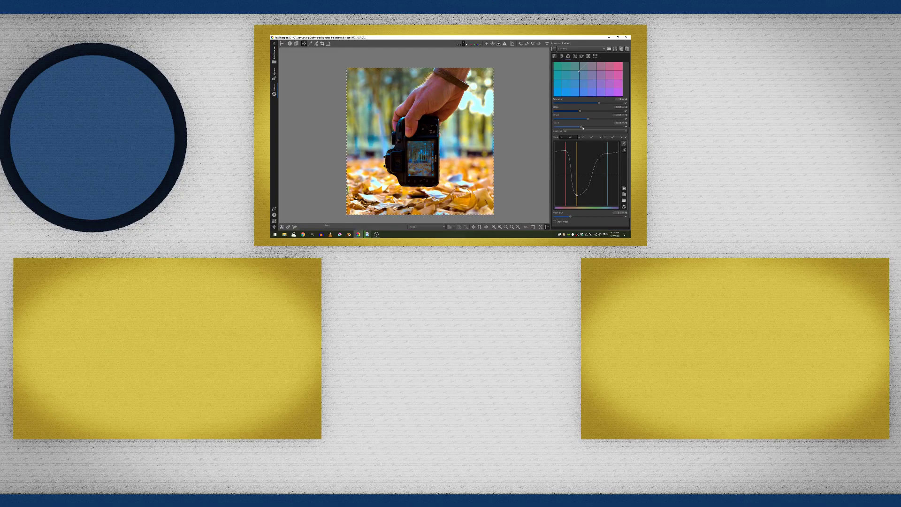